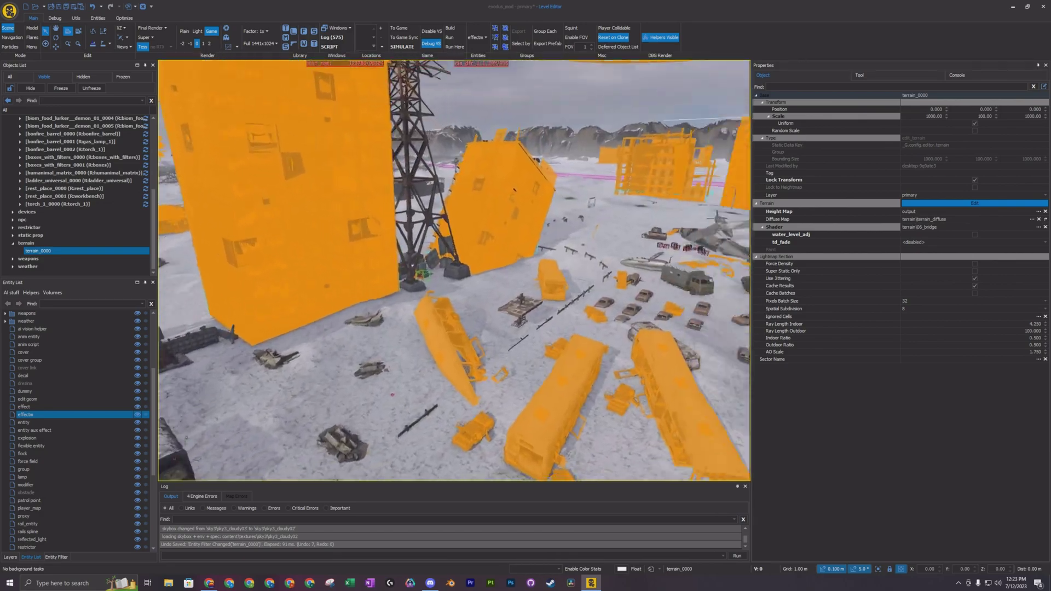
Find the weather entities in the entity list and select weather area, followed by weather zone
right_drag(454, 270, 284, 374)
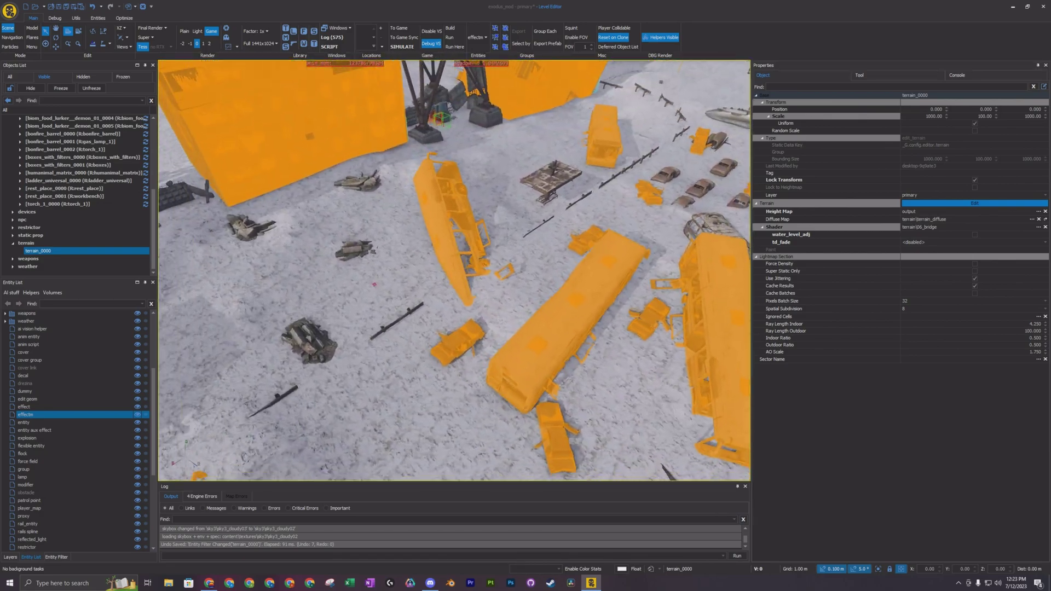
right_drag(531, 335, 558, 335)
scroll(63, 392, down, 7)
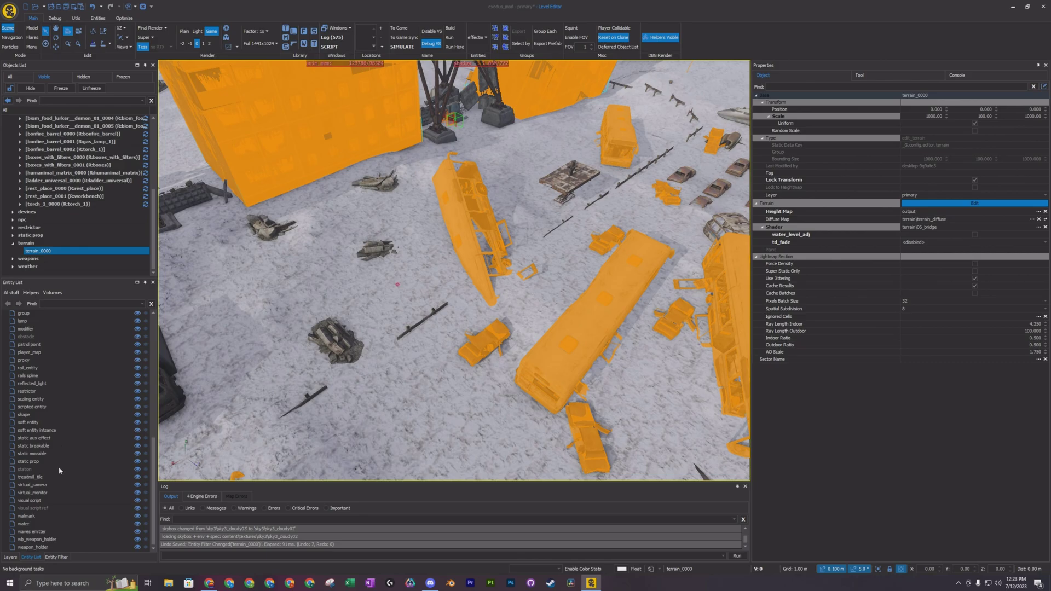
scroll(59, 471, up, 10)
double_click(27, 439)
click(36, 446)
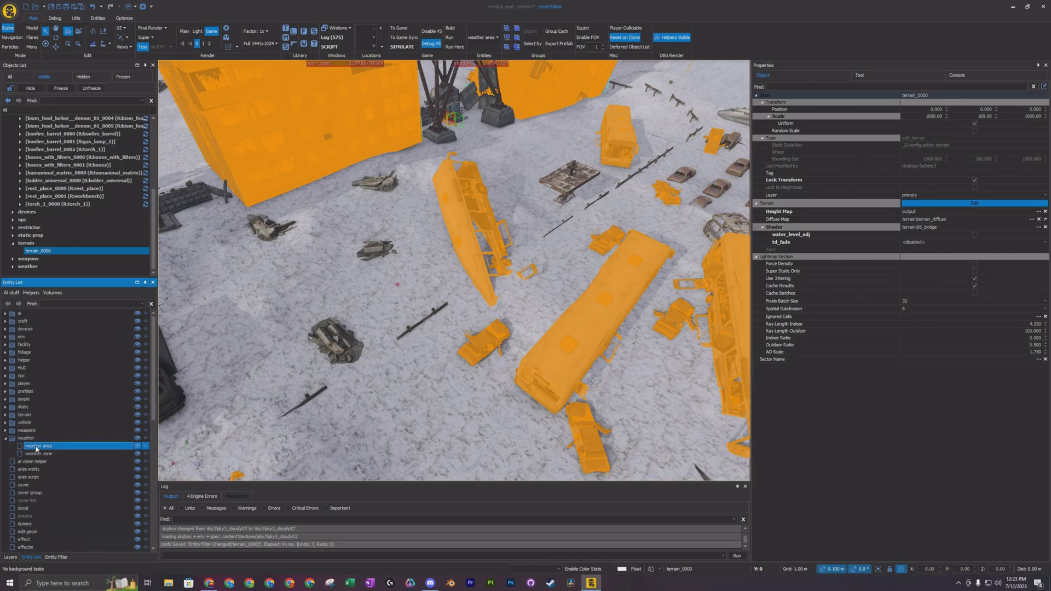
click(55, 455)
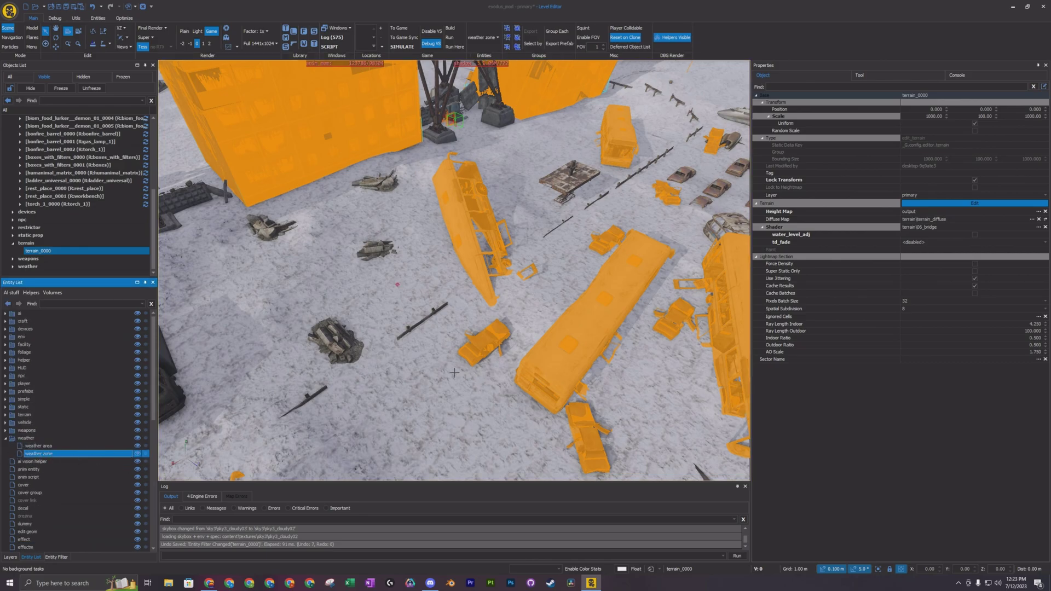
right_drag(455, 373, 457, 370)
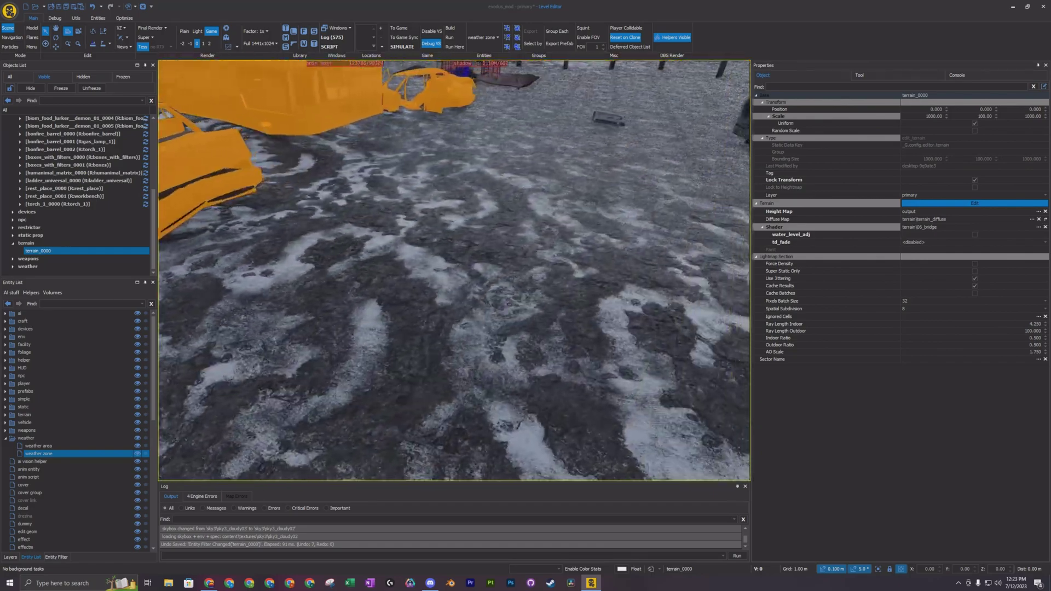
Run the level in game mode to check the weather around the player, and return to editing
key(ctrl+g)
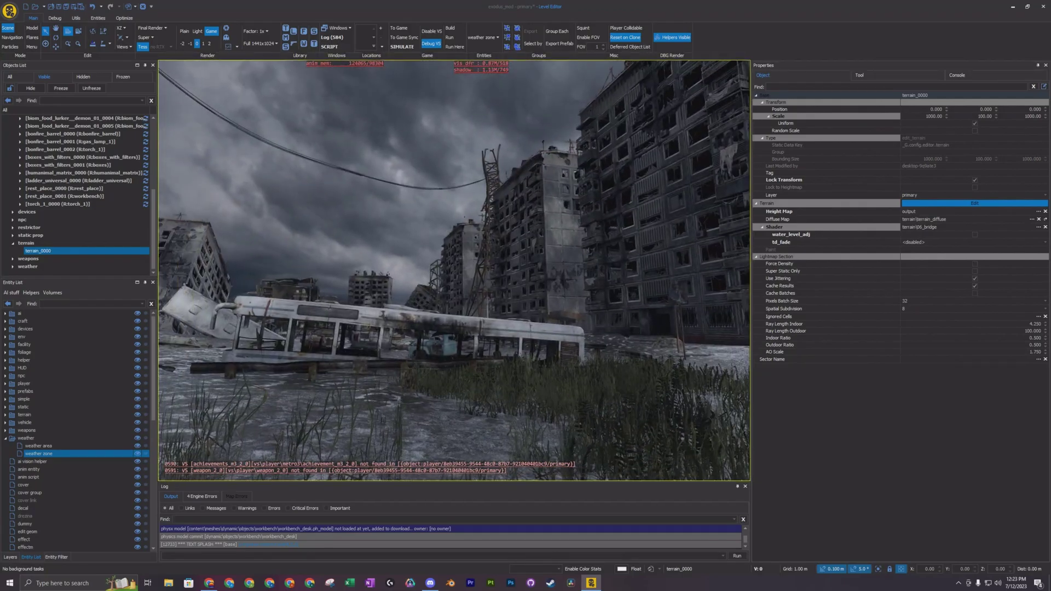
key(w)
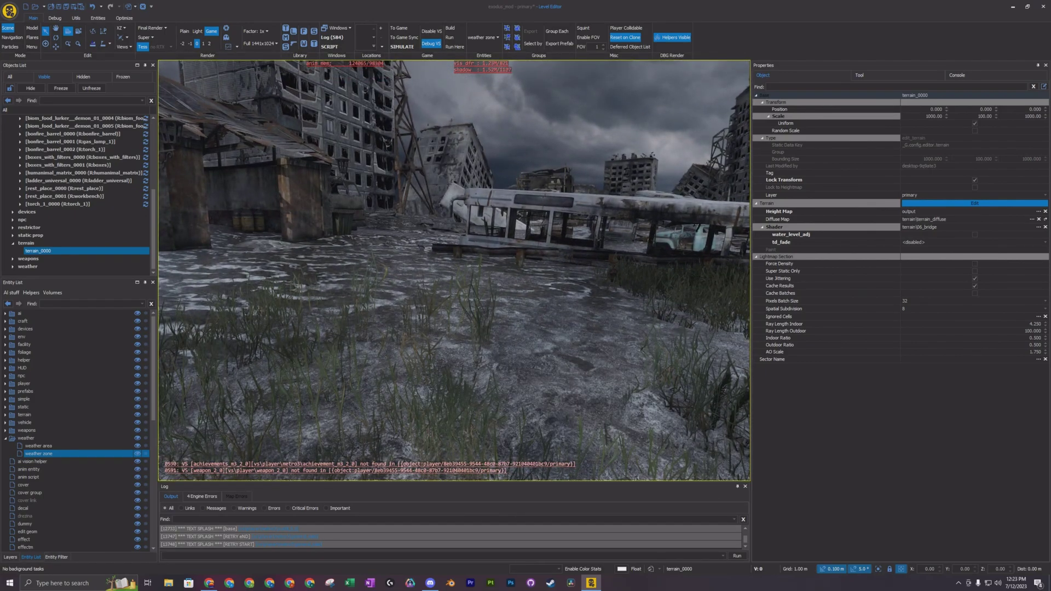
key(Escape)
click(566, 309)
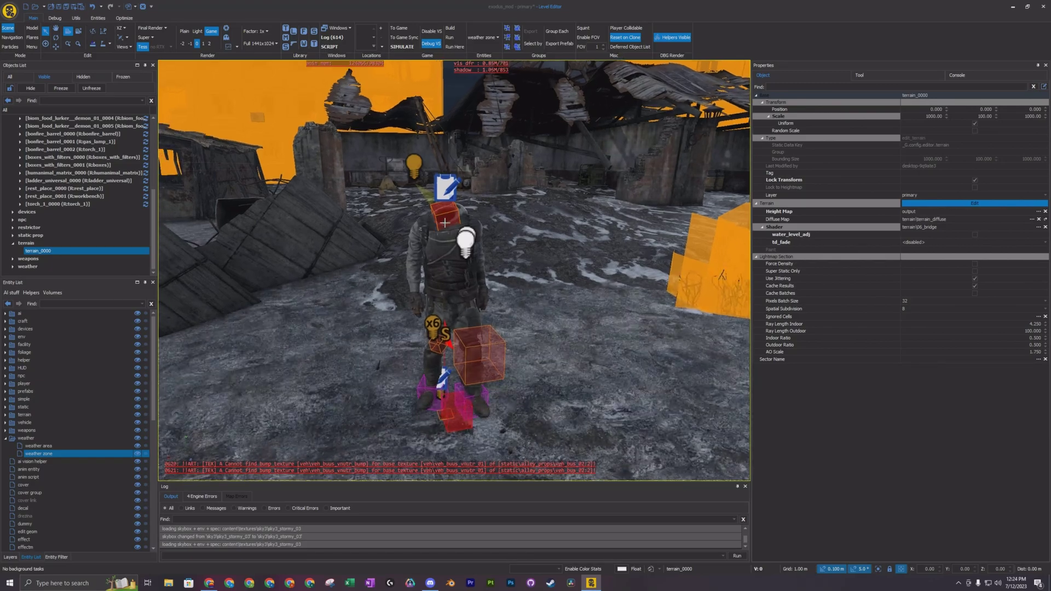
Delete the player_rain_effect entity attached to the player's head
right_drag(536, 279, 476, 293)
right_drag(275, 393, 259, 427)
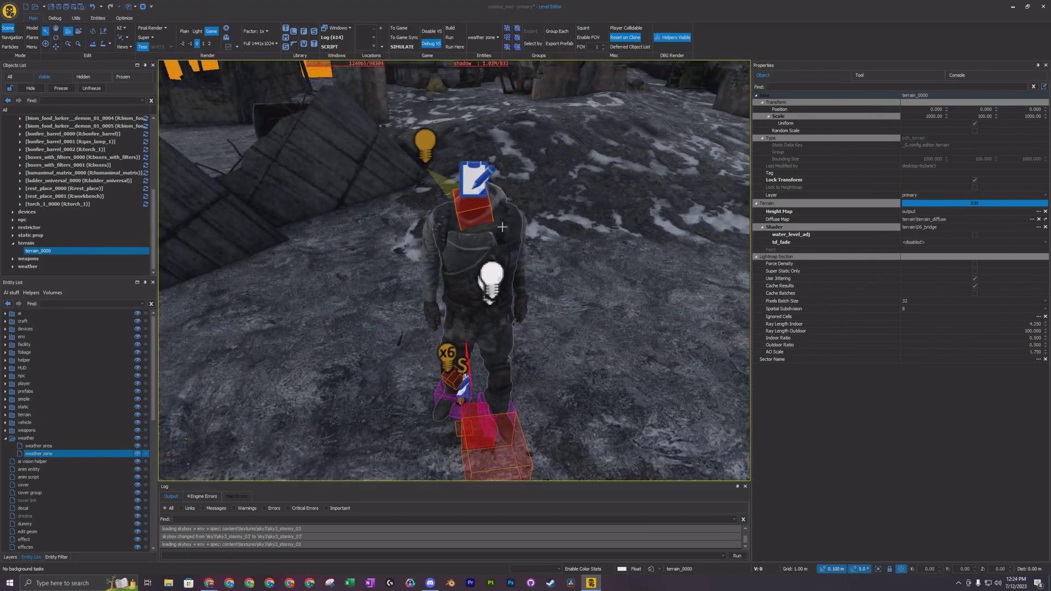
click(488, 207)
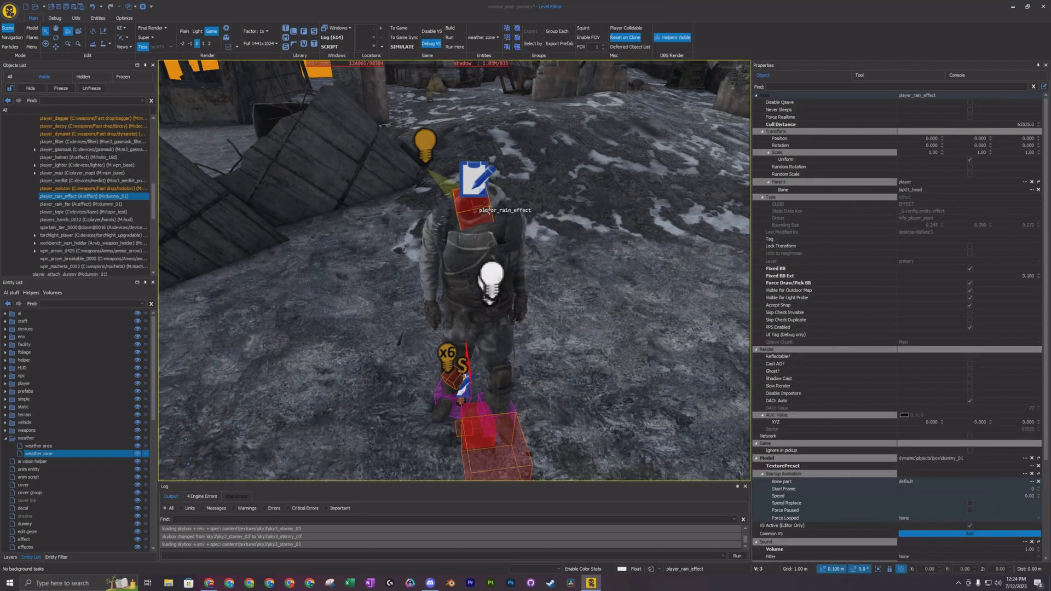
key(Delete)
click(523, 317)
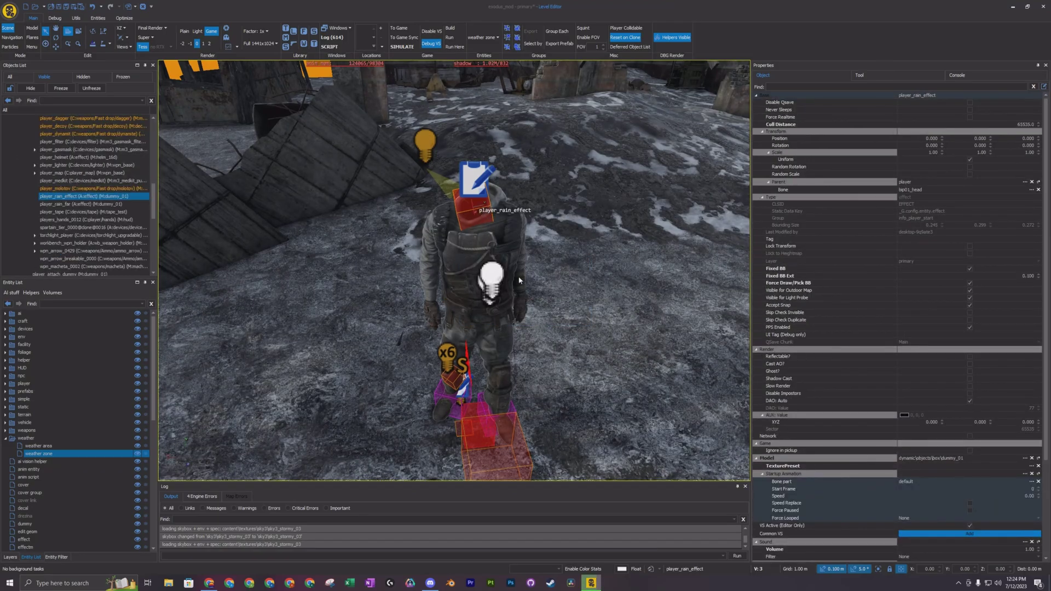
click(622, 377)
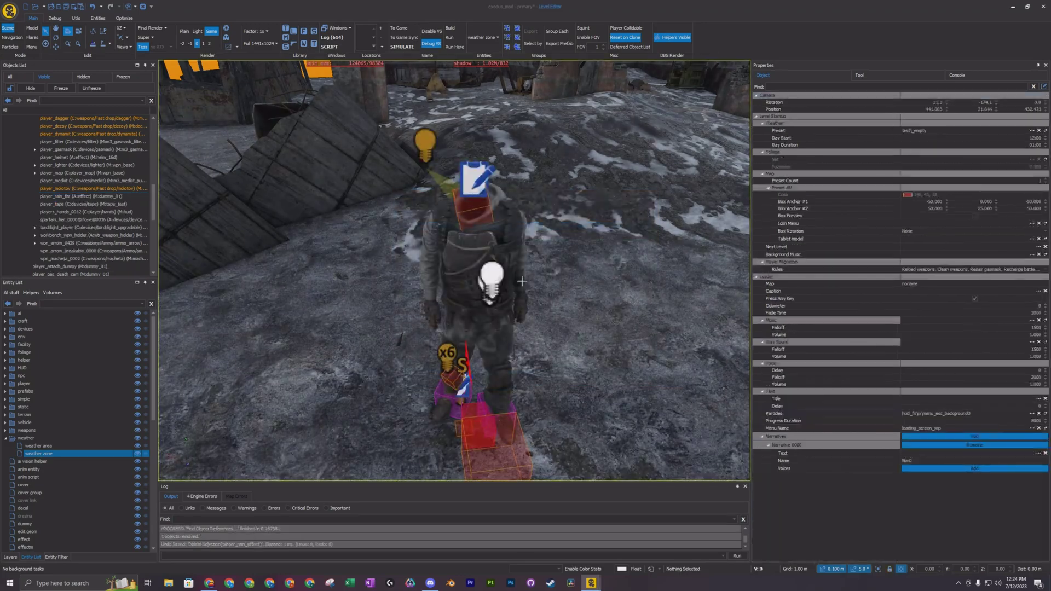
Delete the player_rain_far entity attached to the player's head, including its group references
click(486, 206)
key(Delete)
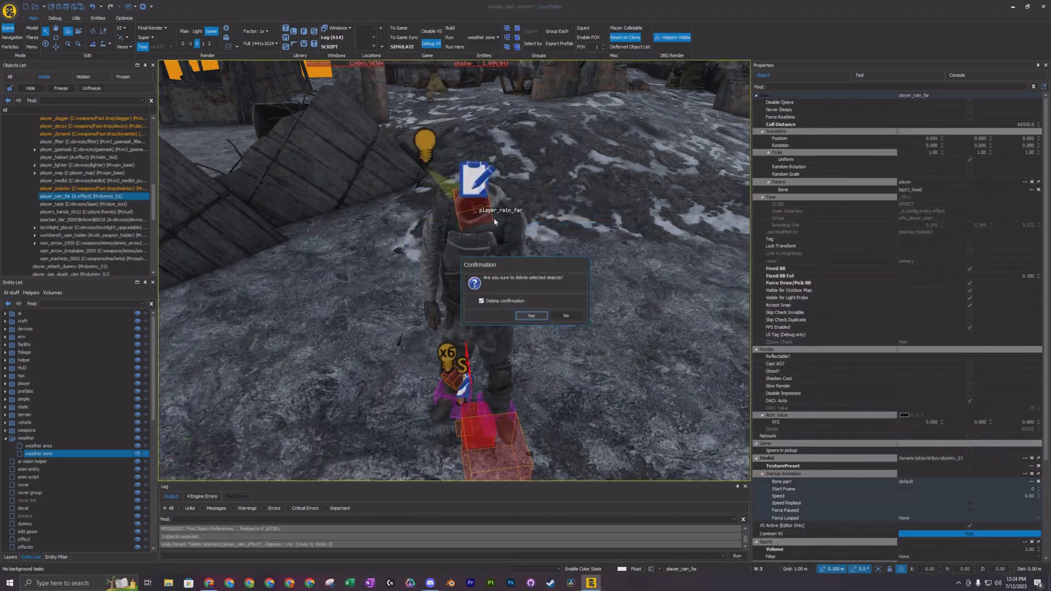
click(534, 312)
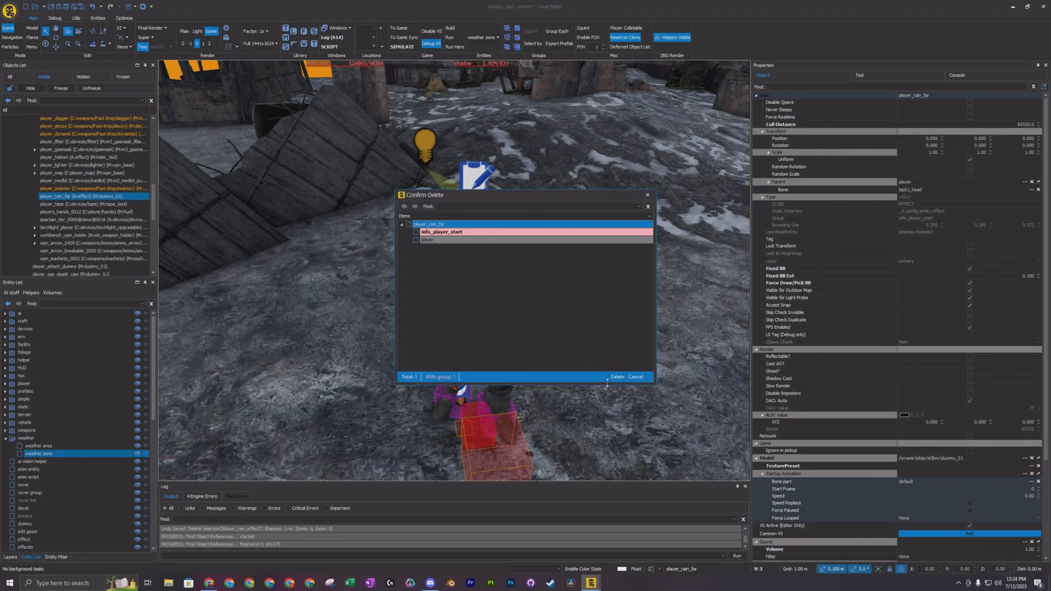
click(617, 377)
Place an effectm entity on the snowy ground beside the player model
right_drag(454, 270, 492, 299)
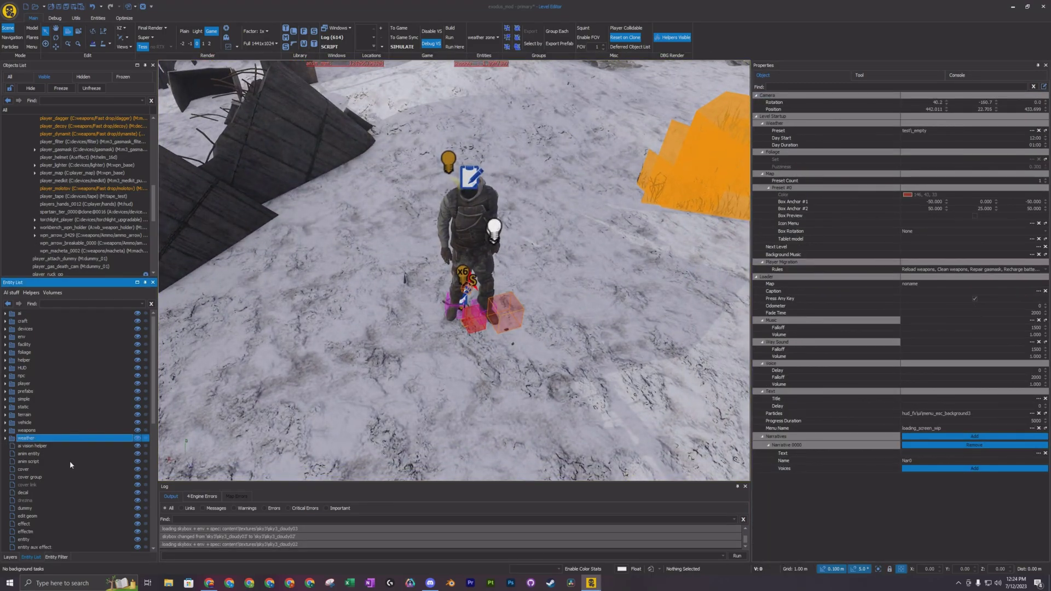
scroll(70, 461, down, 10)
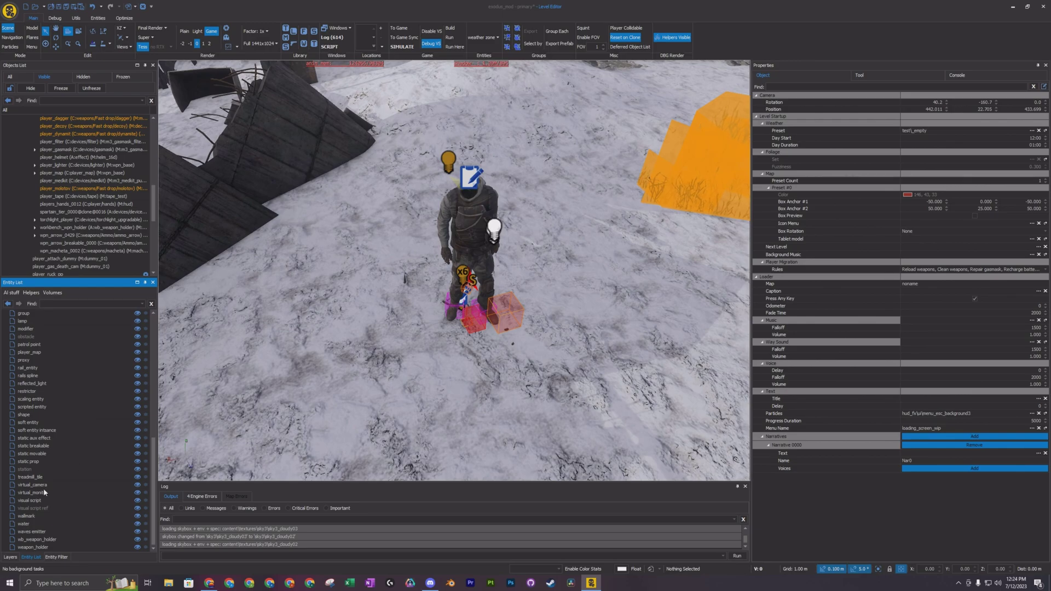
scroll(57, 469, up, 5)
scroll(56, 468, up, 2)
click(30, 415)
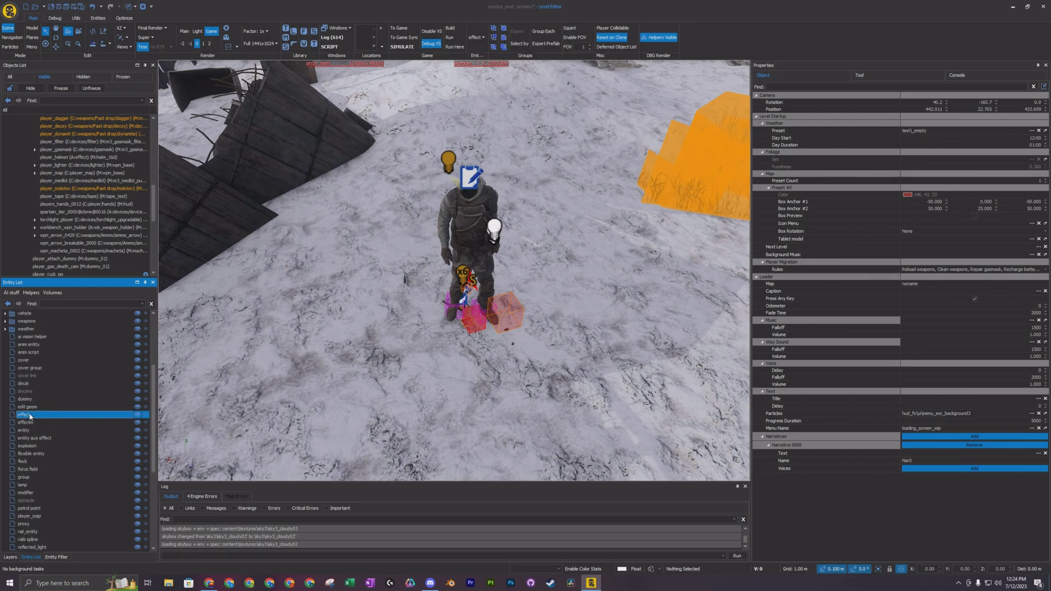
click(28, 423)
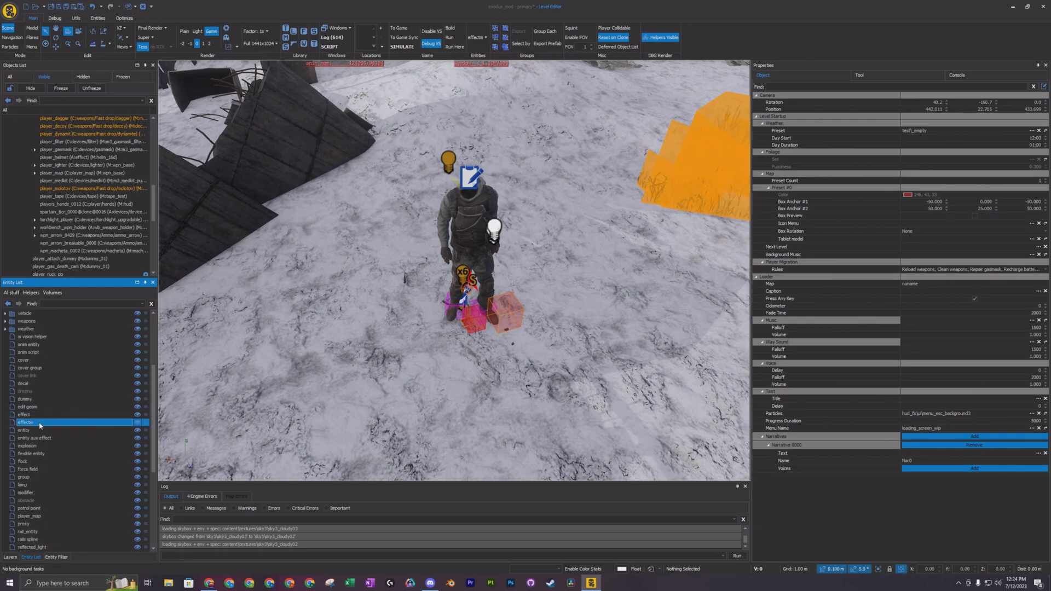
click(604, 303)
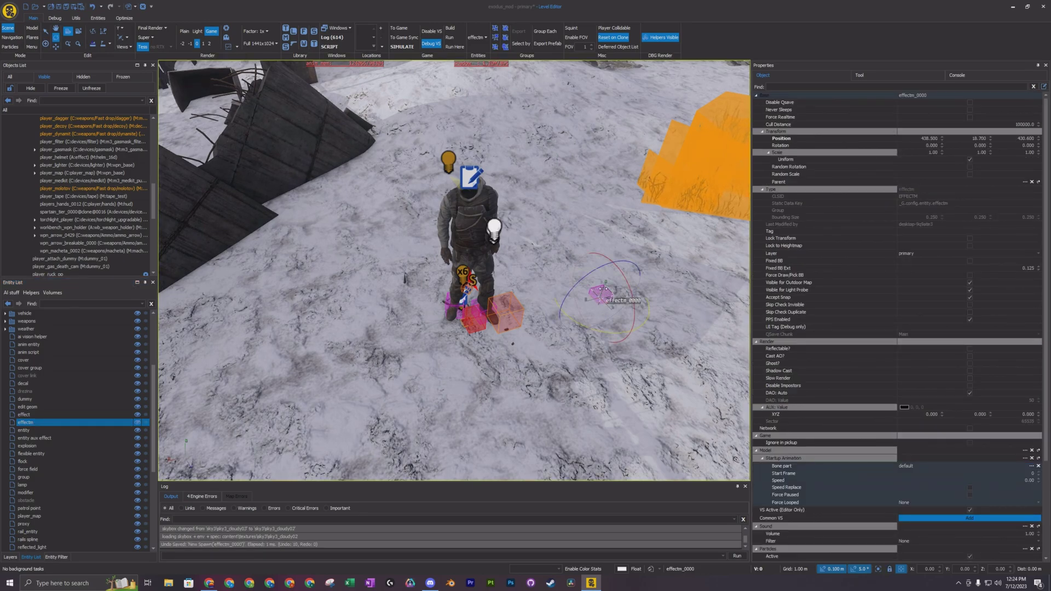
Move the new effectm entity up off the ground and closer to the player, to about 439.6, 20.1, 430.6
key(w)
drag(606, 284, 504, 244)
key(q)
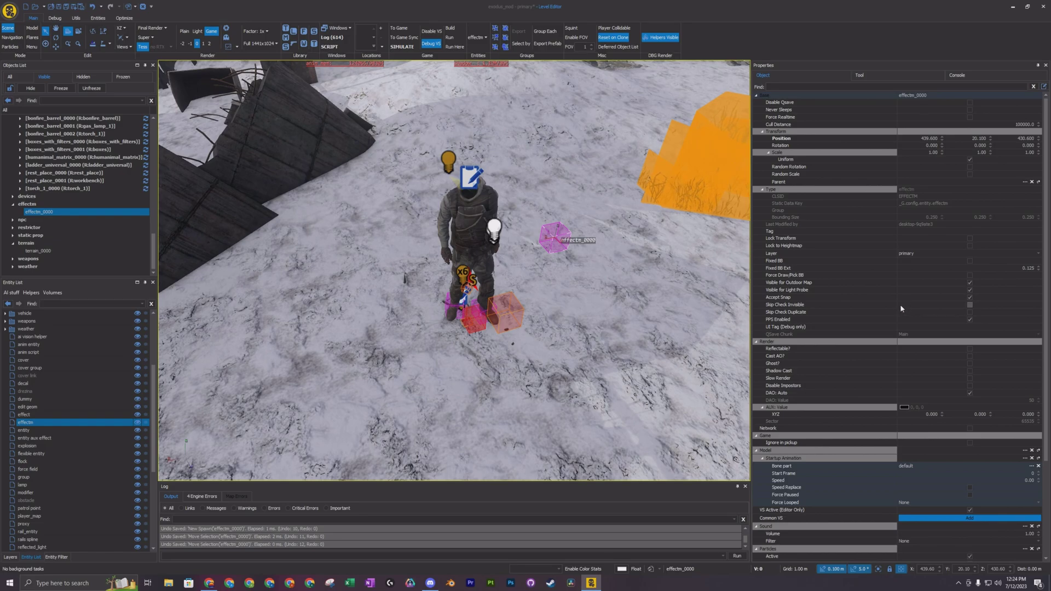
Set the effectm entity's parent to player (actor_spartan_suit) with the Attach to Root option
scroll(900, 304, down, 2)
scroll(962, 354, down, 5)
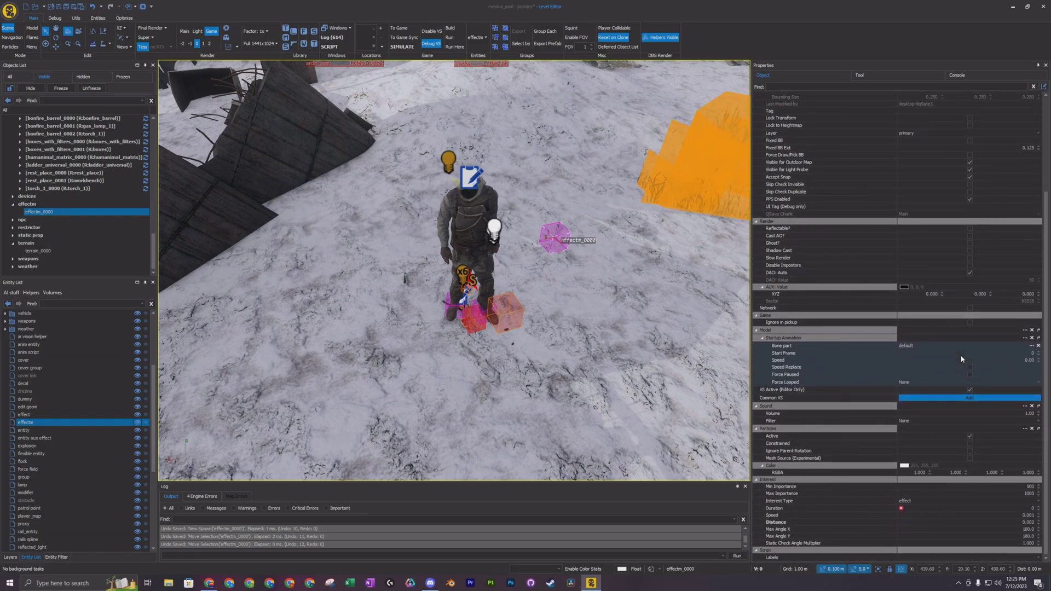
scroll(961, 359, up, 7)
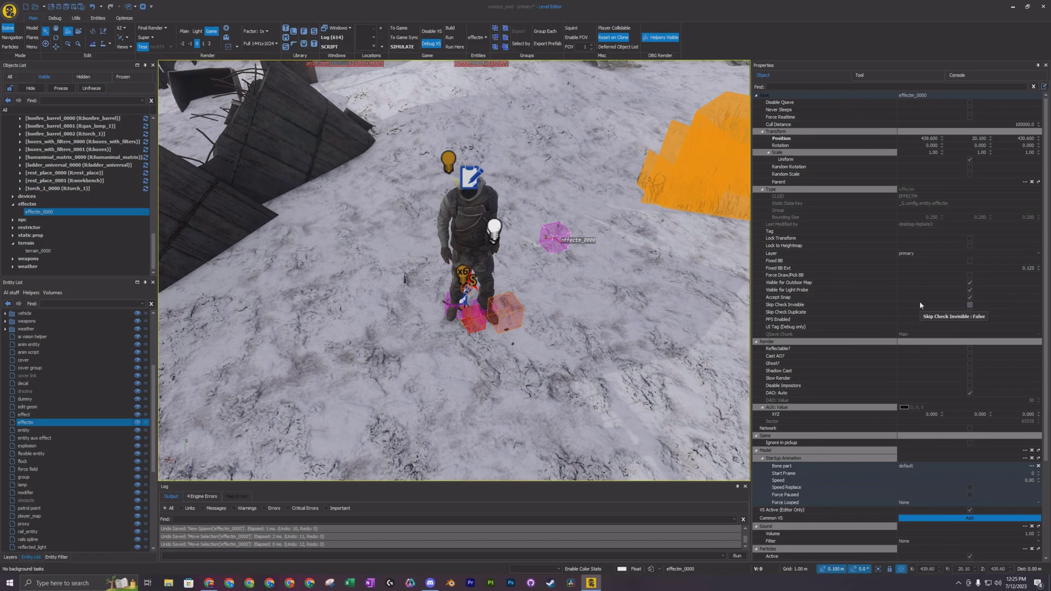
click(1025, 182)
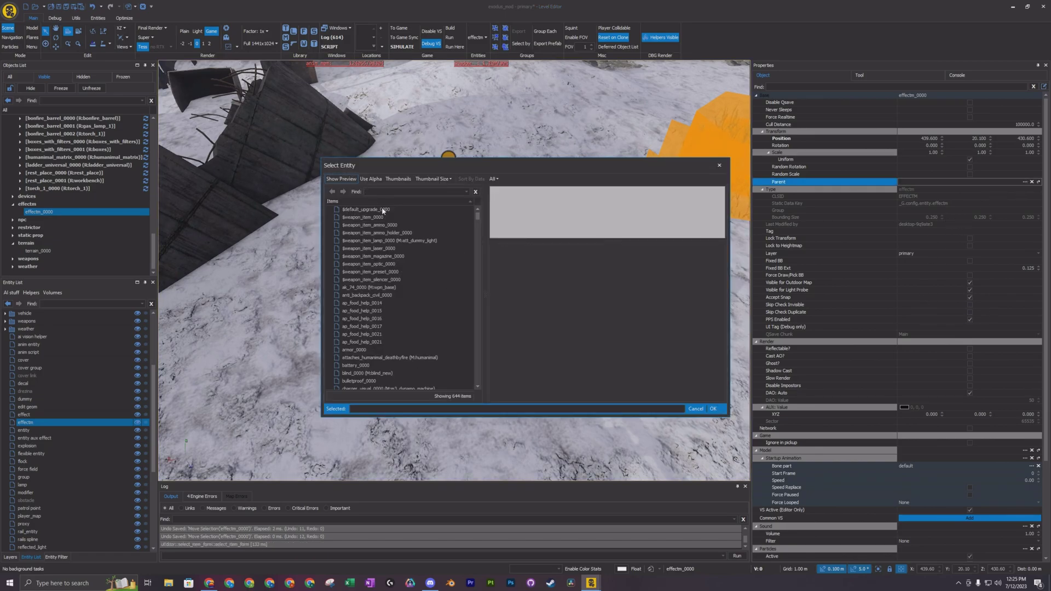
text(player)
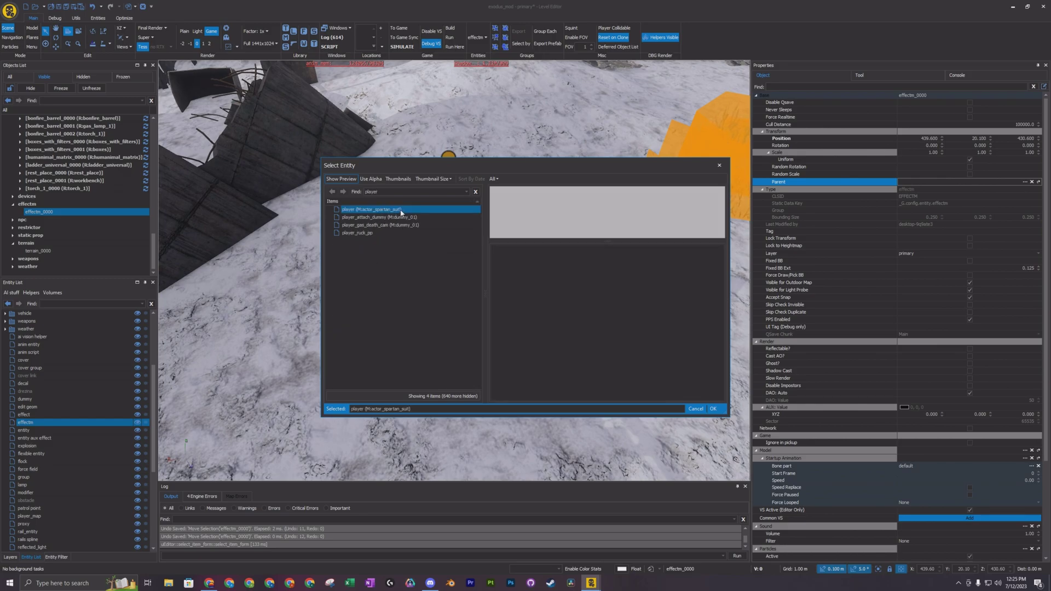
click(399, 211)
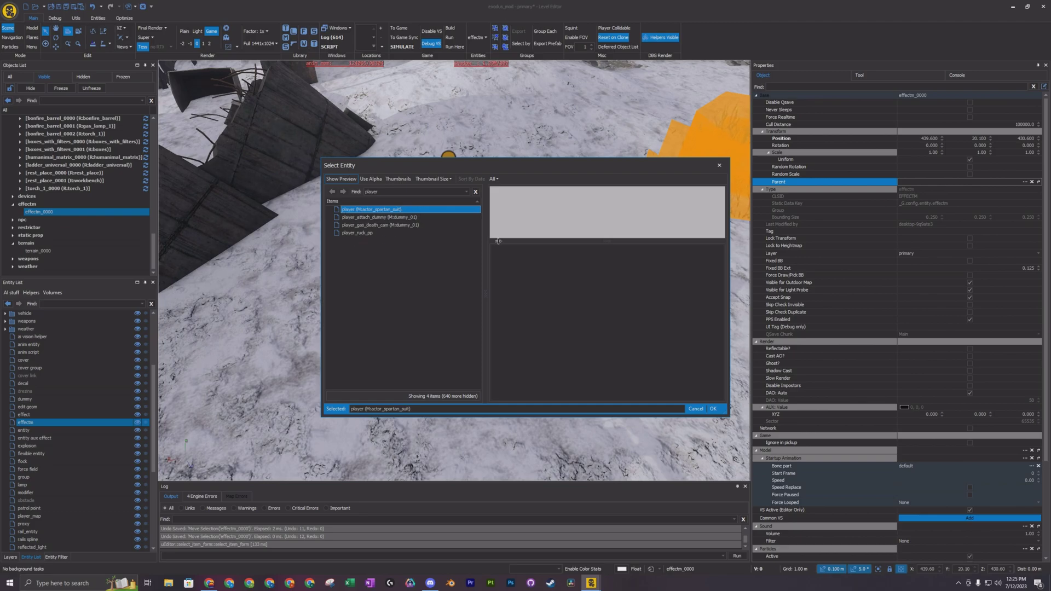
click(713, 409)
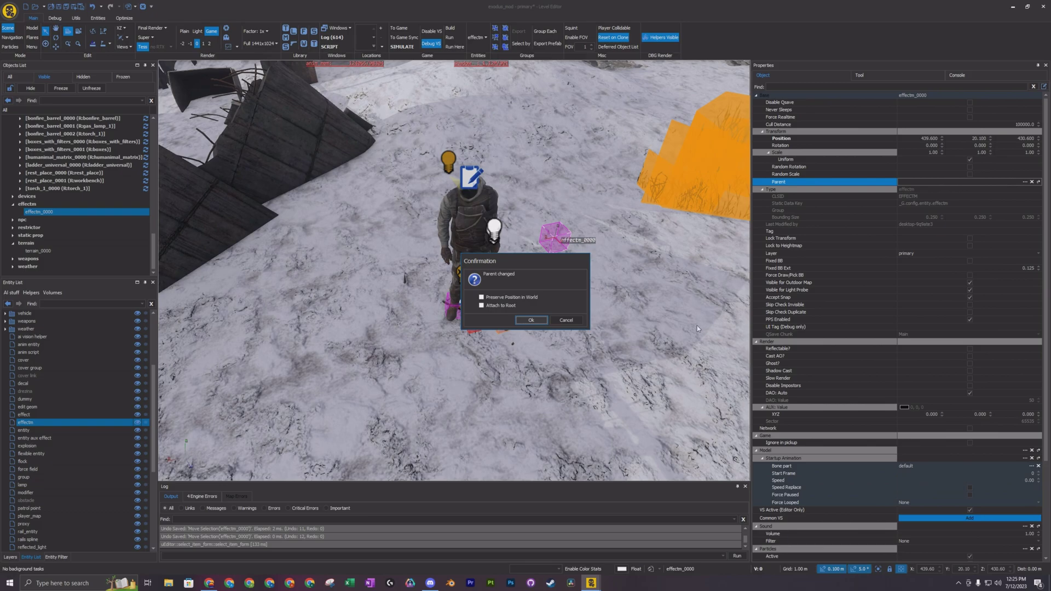
click(482, 305)
click(531, 321)
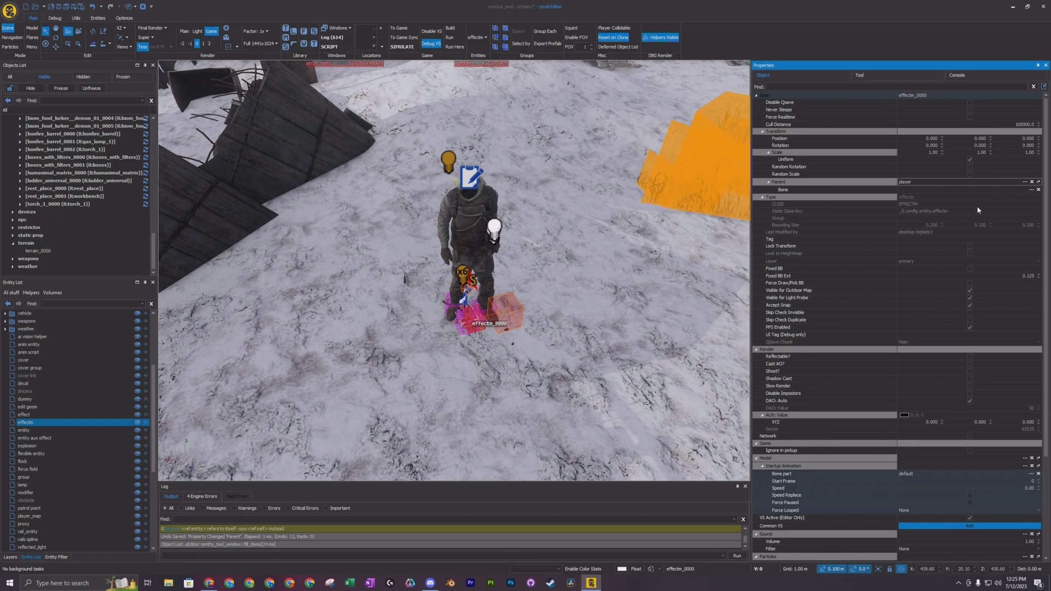
Open the attachment point selection for the effectm entity's bone and look through the points under bip01 and bip01_pelvis
click(1031, 189)
drag(449, 174, 669, 200)
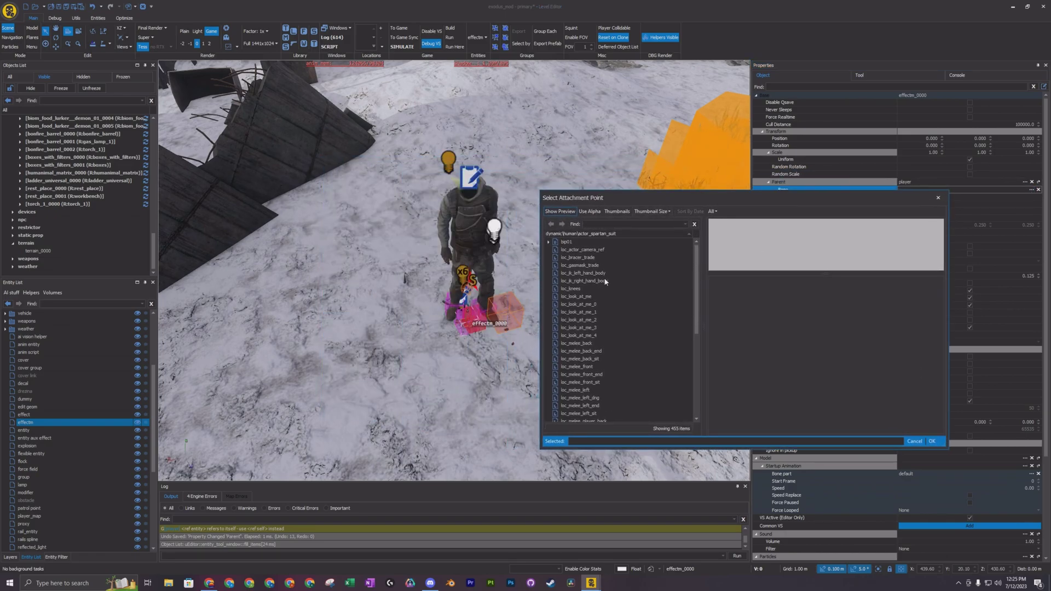
click(549, 243)
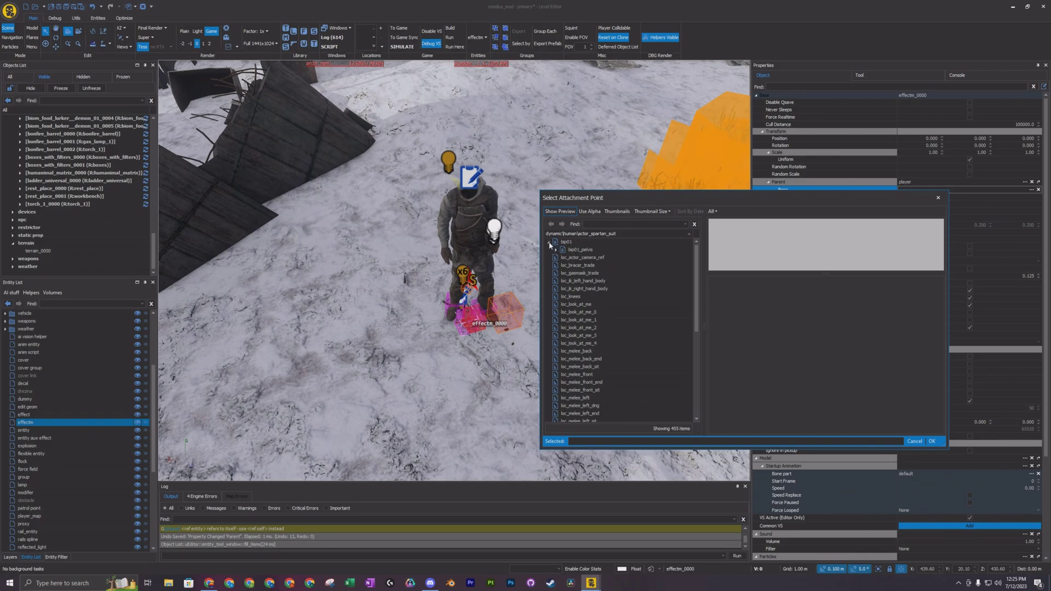
click(556, 249)
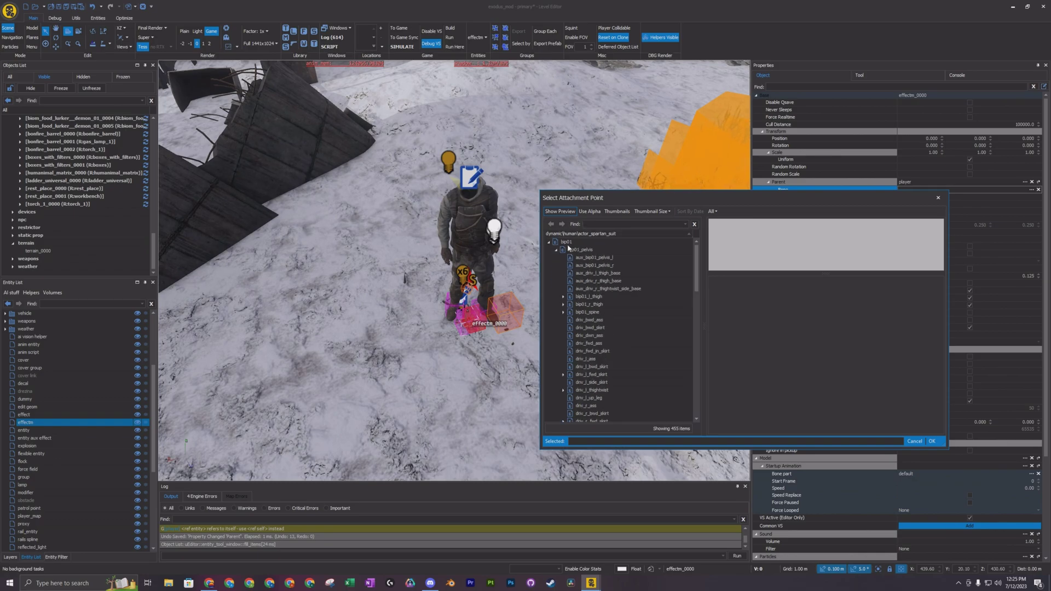
scroll(586, 343, down, 5)
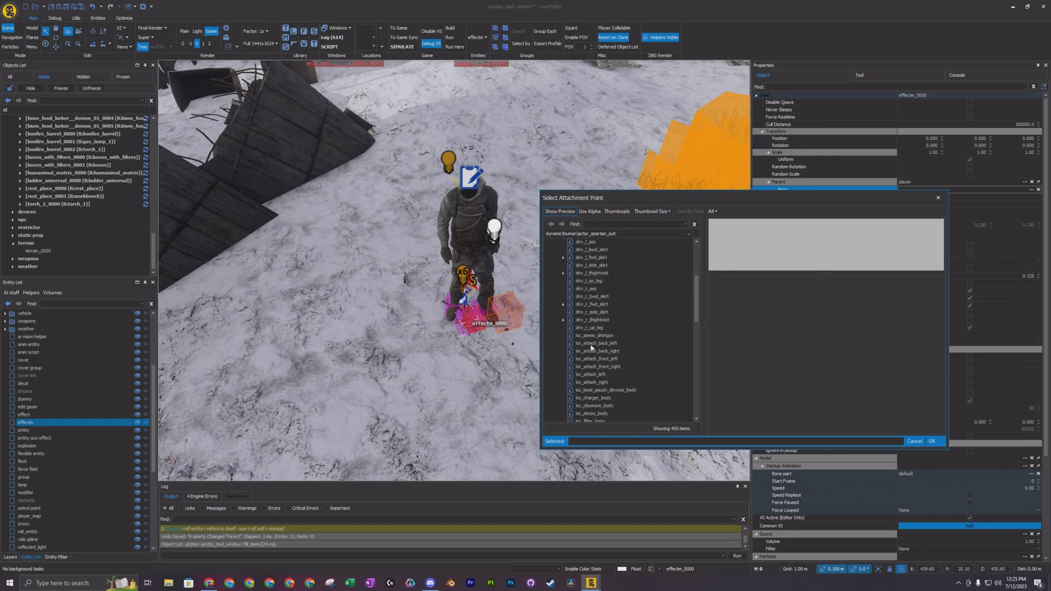
scroll(591, 347, up, 3)
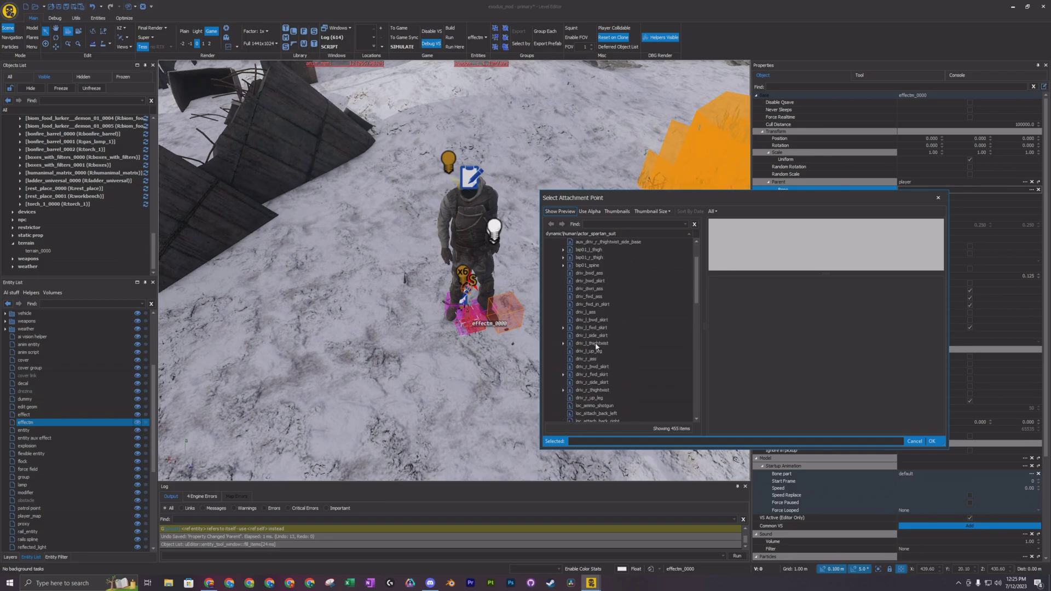
scroll(597, 347, down, 5)
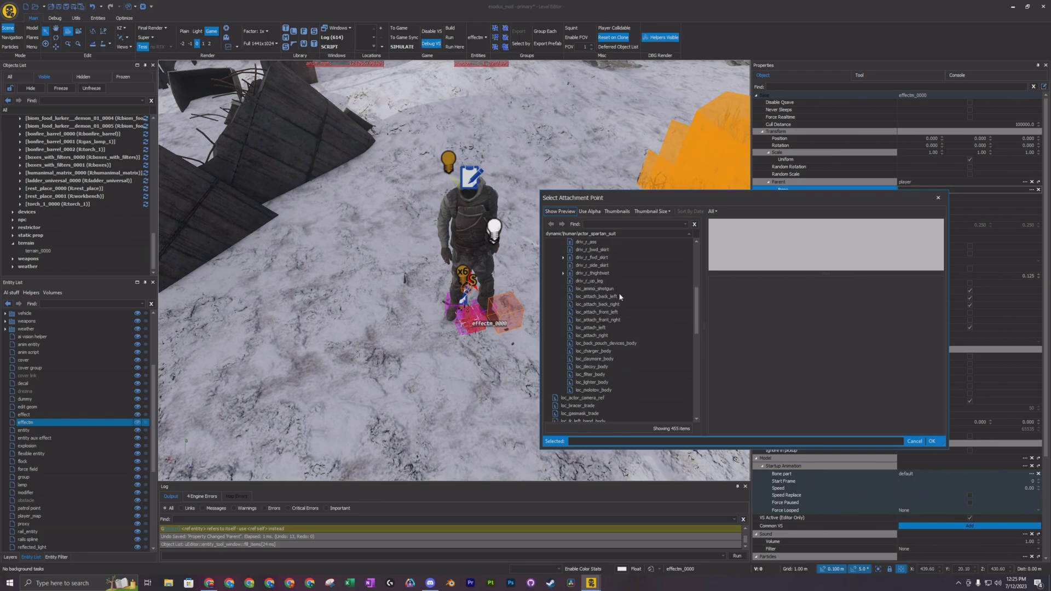
scroll(613, 307, down, 3)
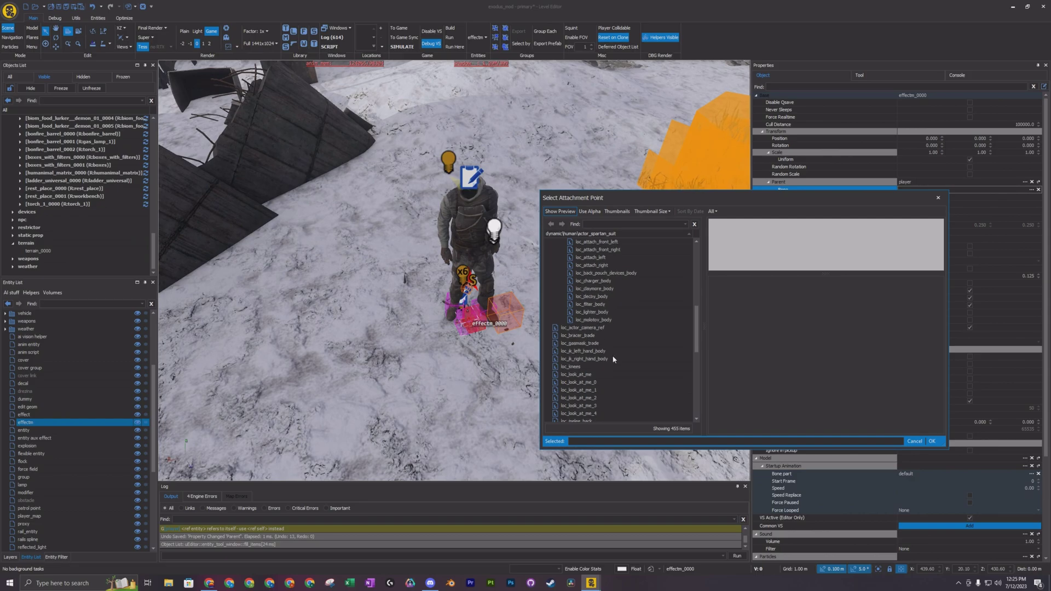
Filter the attachment points by "head" and set the effectm entity's bone to loc_actor_camera without preserving its world position
click(618, 224)
text(head)
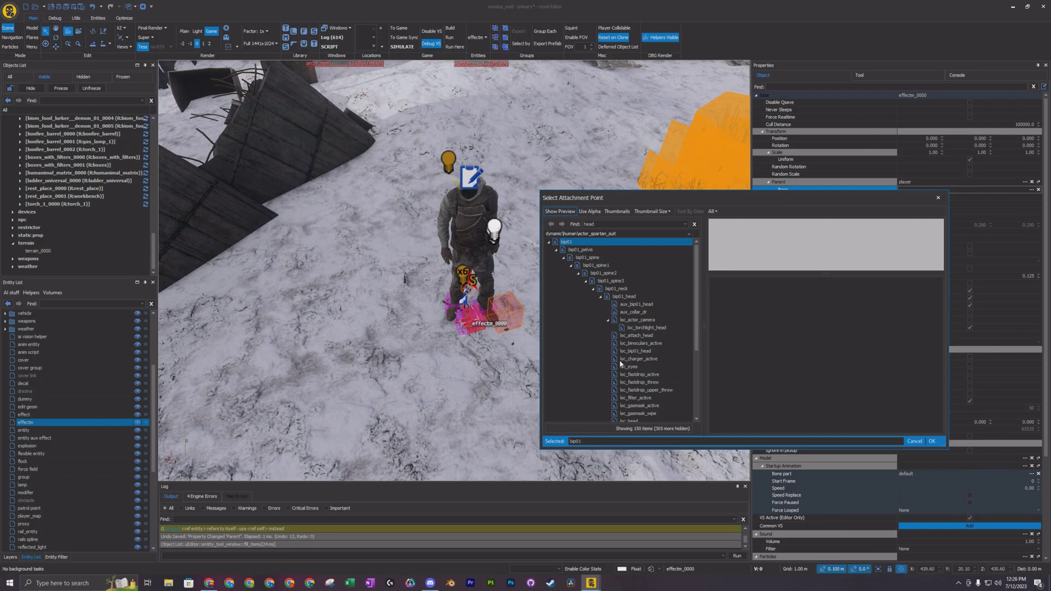
click(623, 320)
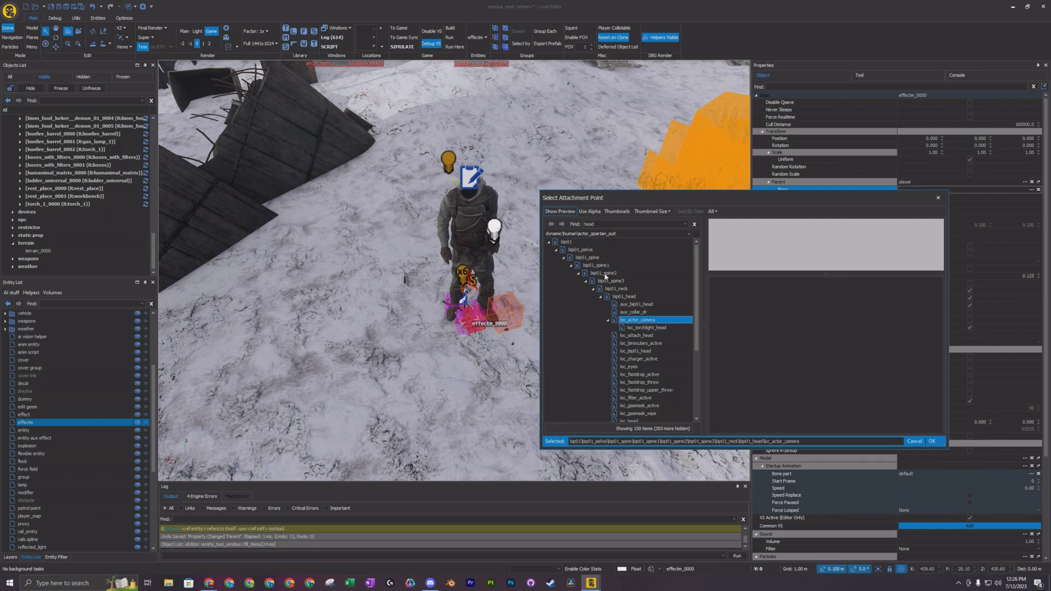
click(625, 298)
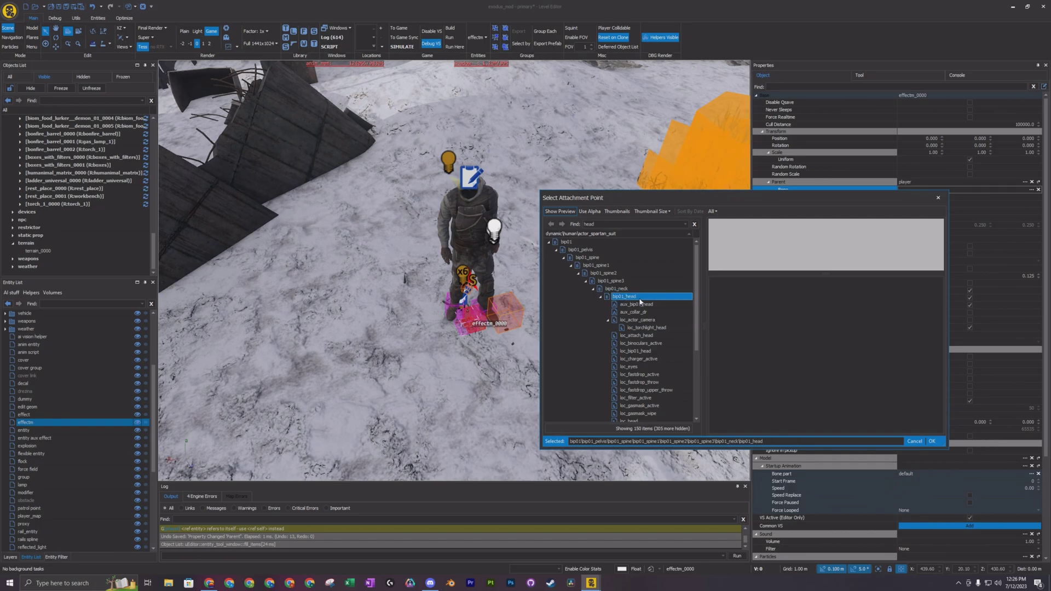
click(634, 321)
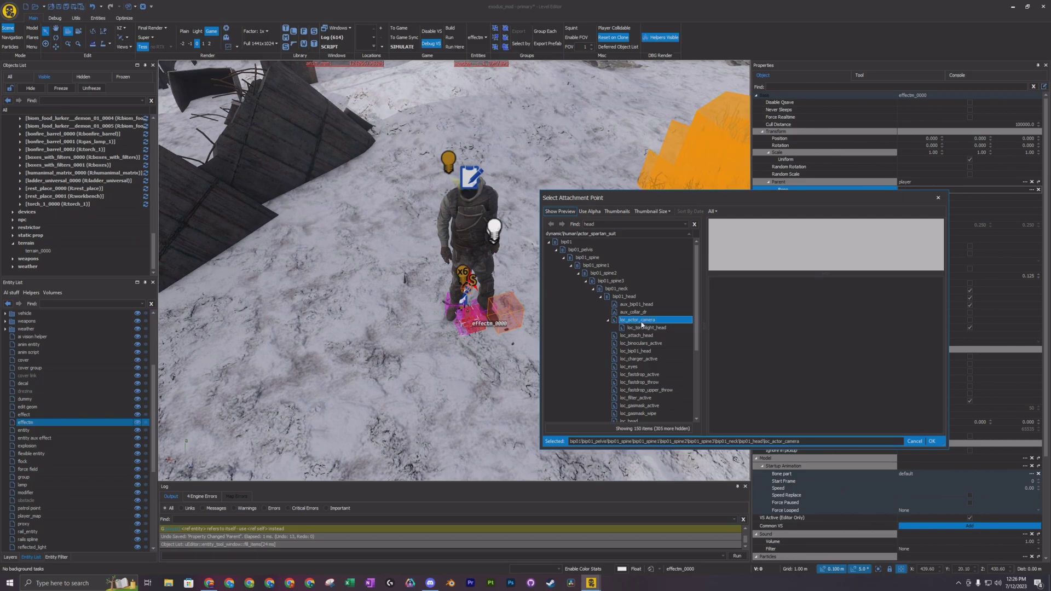
click(932, 441)
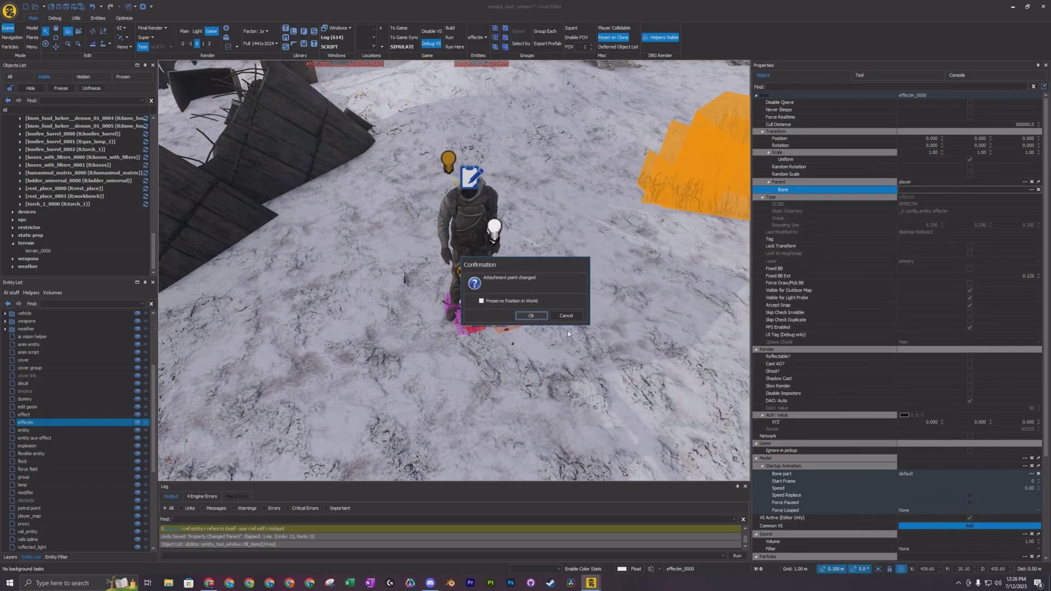
click(530, 319)
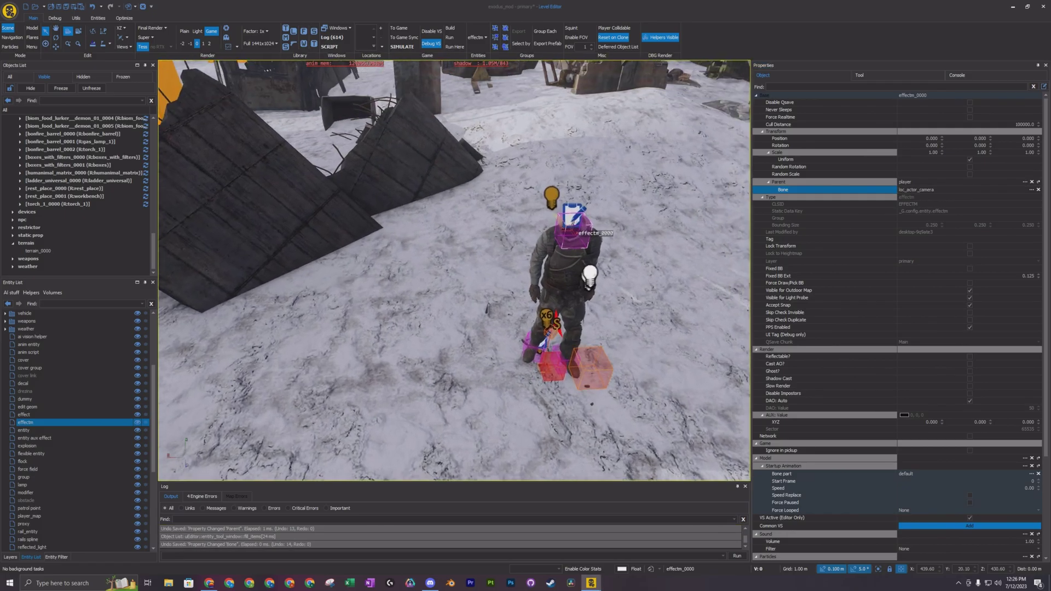
Search the sound library for "rain" and assign ambients\hud\rain_on_shoulder as the effectm entity's sound
scroll(454, 271, down, 3)
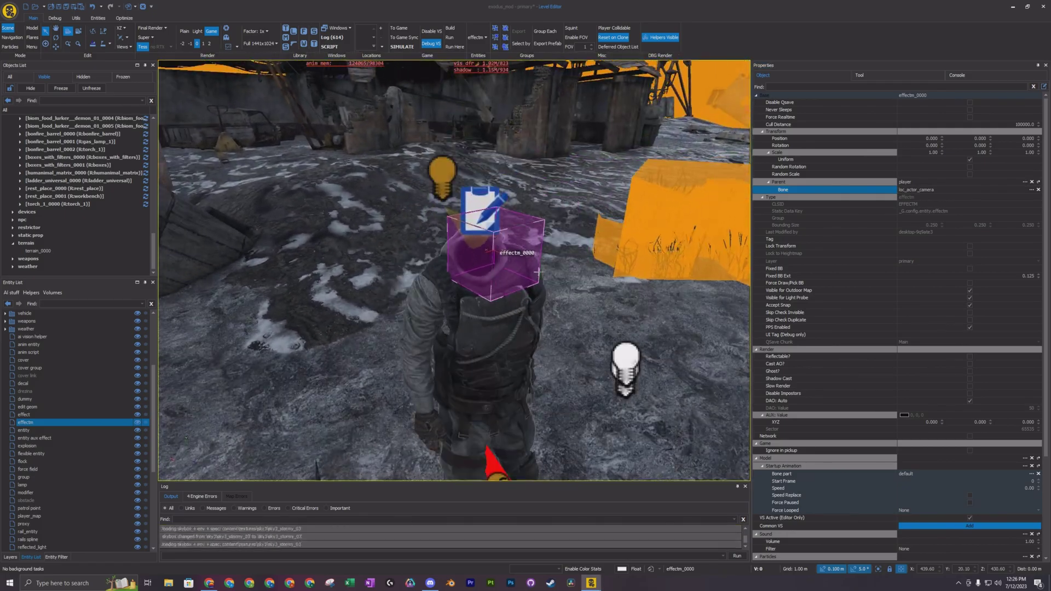
scroll(454, 270, down, 3)
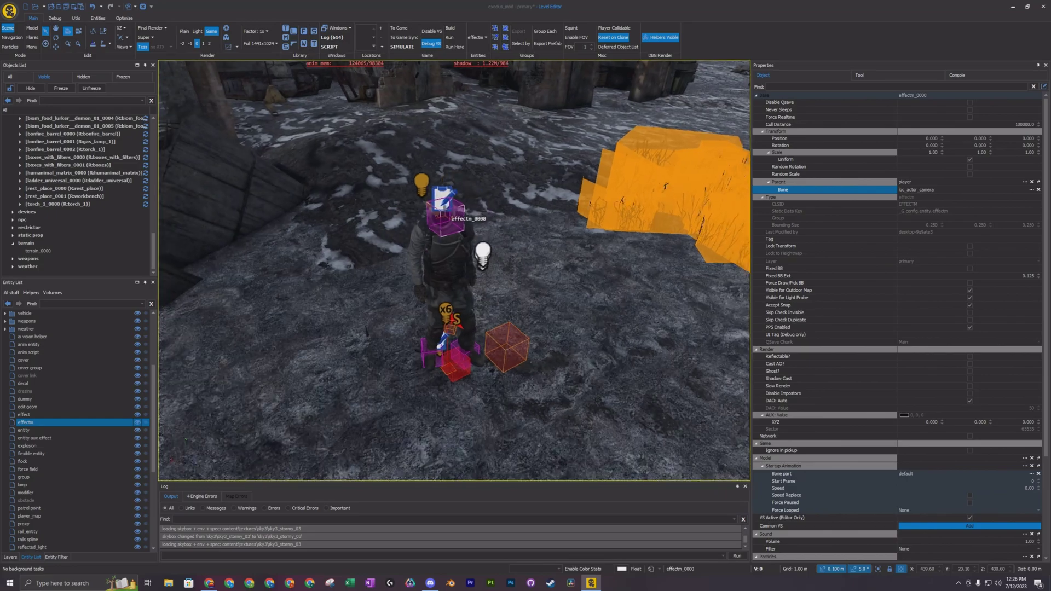
scroll(944, 440, down, 5)
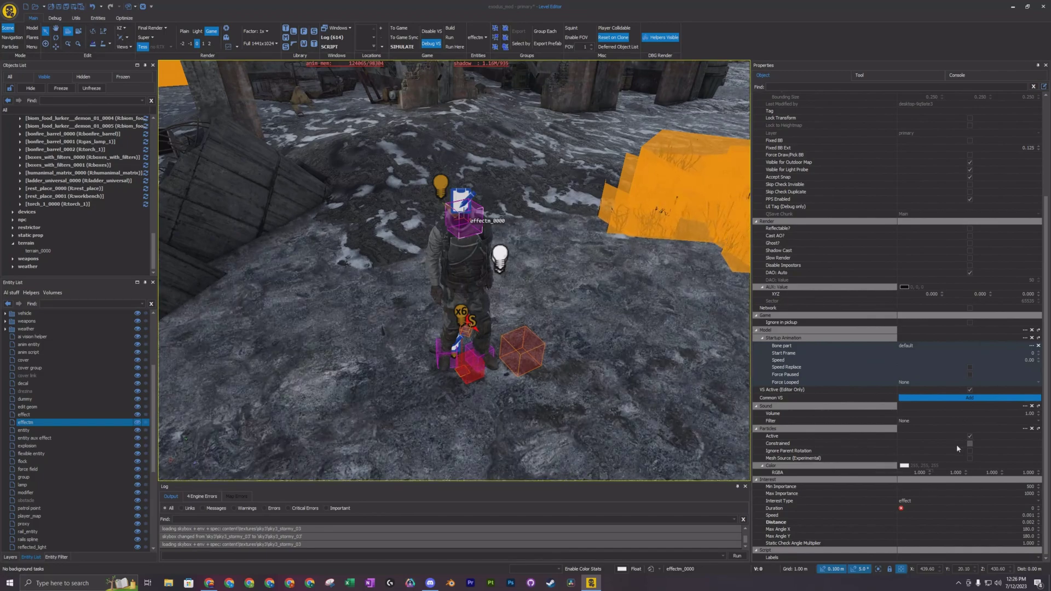
click(1025, 406)
click(1025, 406)
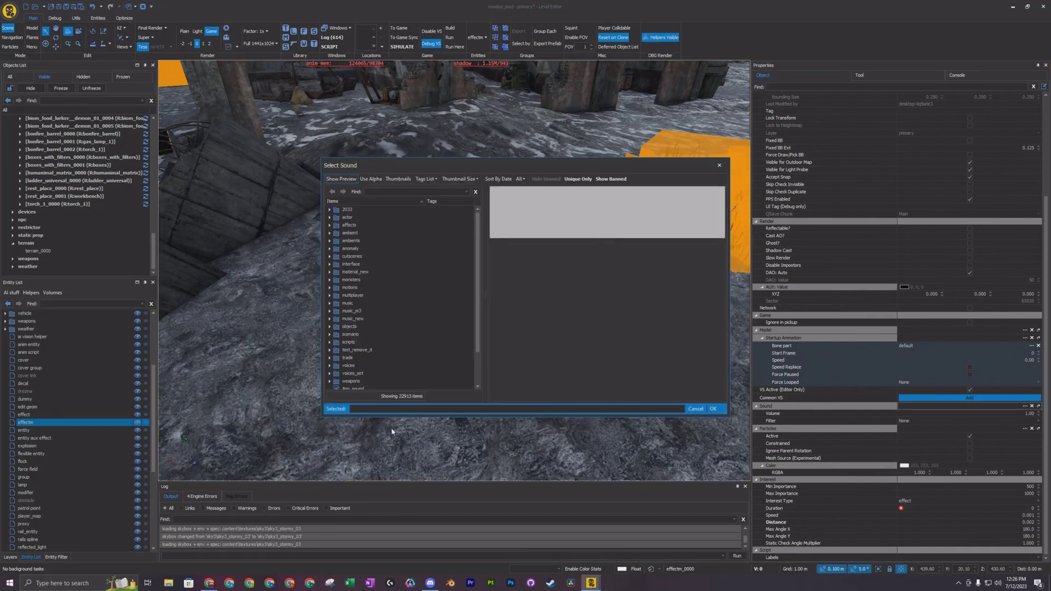
scroll(383, 253, down, 5)
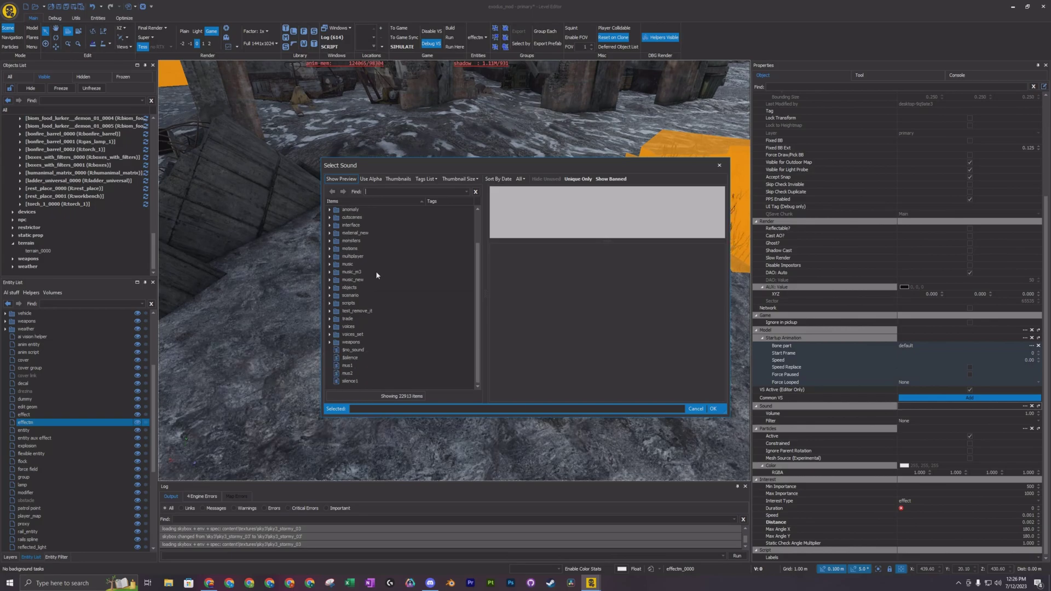
text(rain)
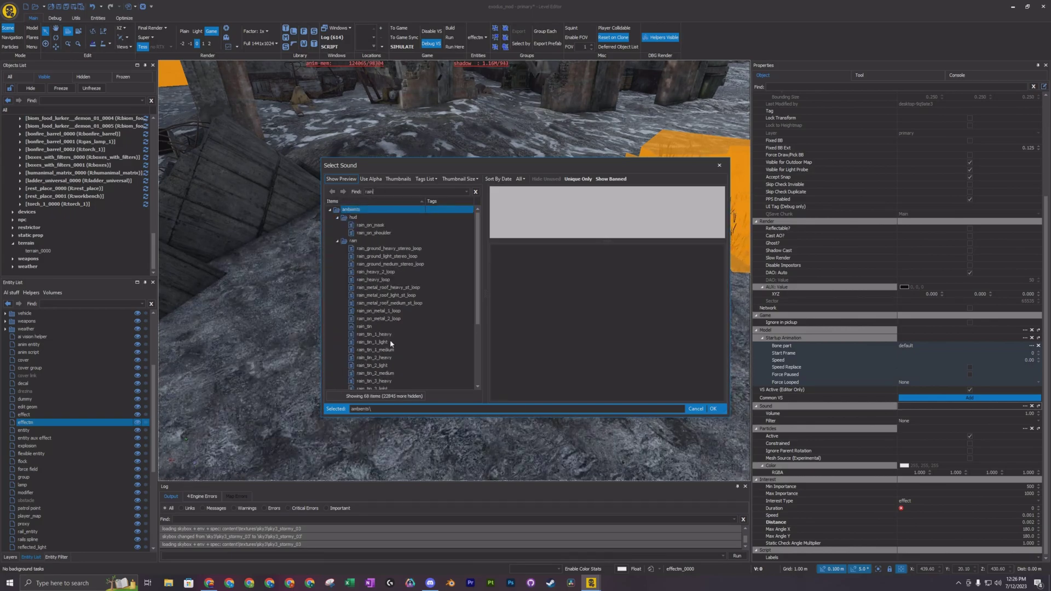
click(378, 225)
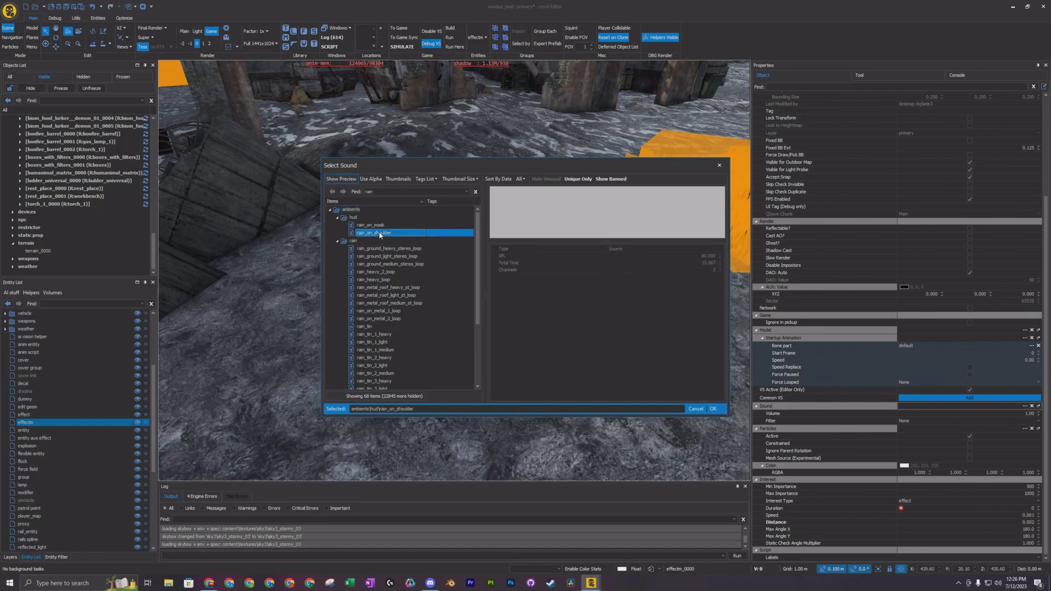
click(386, 232)
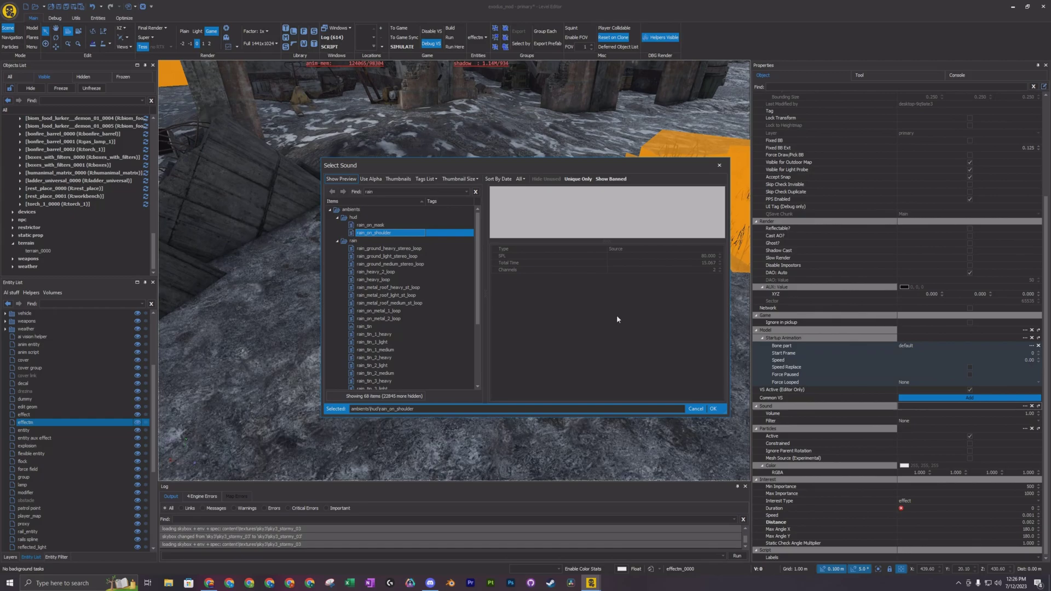
click(713, 409)
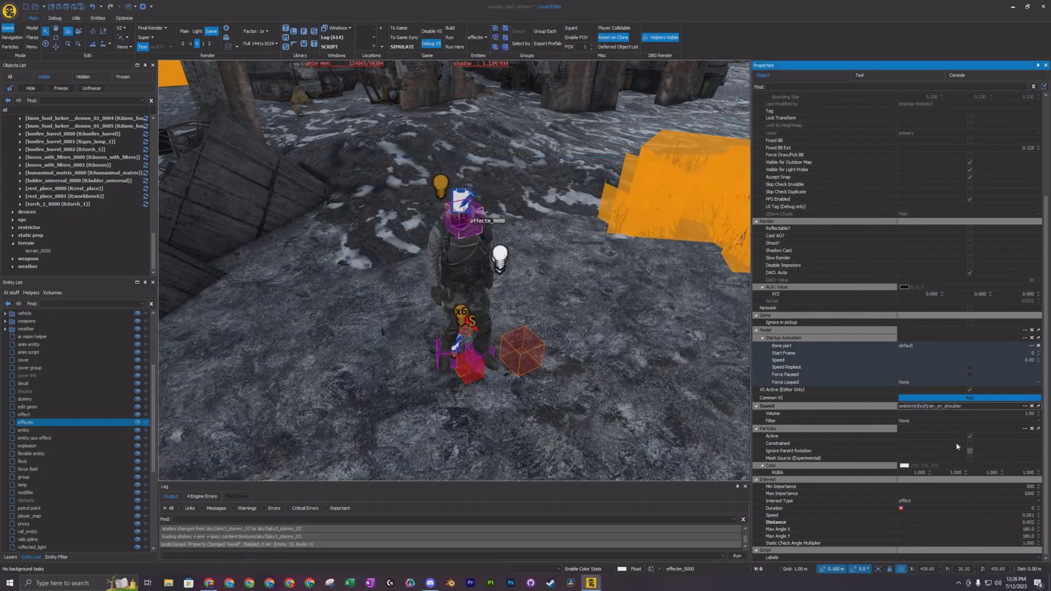
Set the effectm entity's particle system to hud_rain_droplets_hard from hud_fx\hud_rain
scroll(964, 443, down, 1)
scroll(979, 488, up, 1)
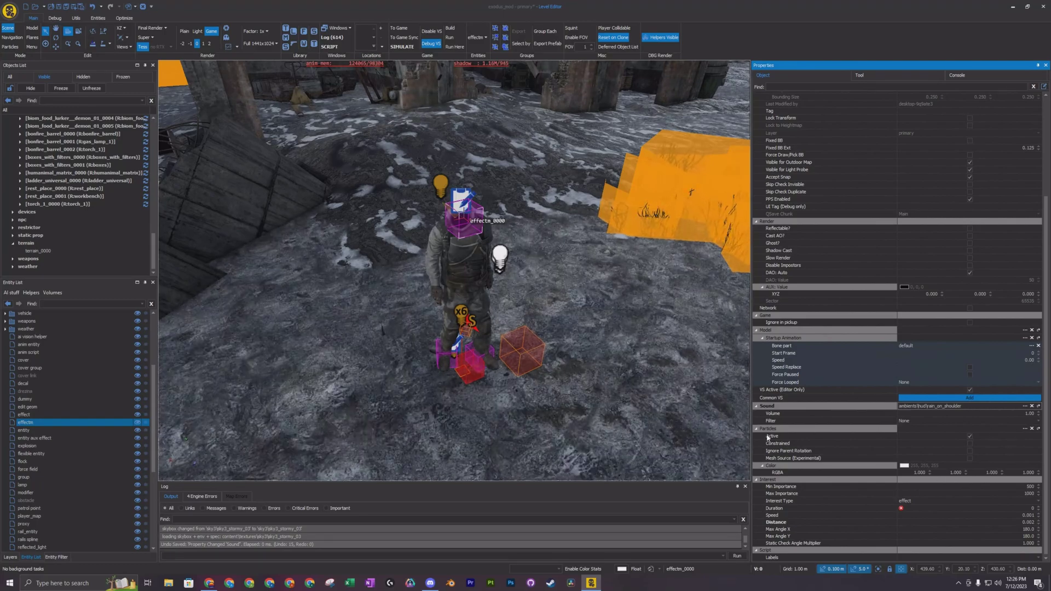
click(1024, 428)
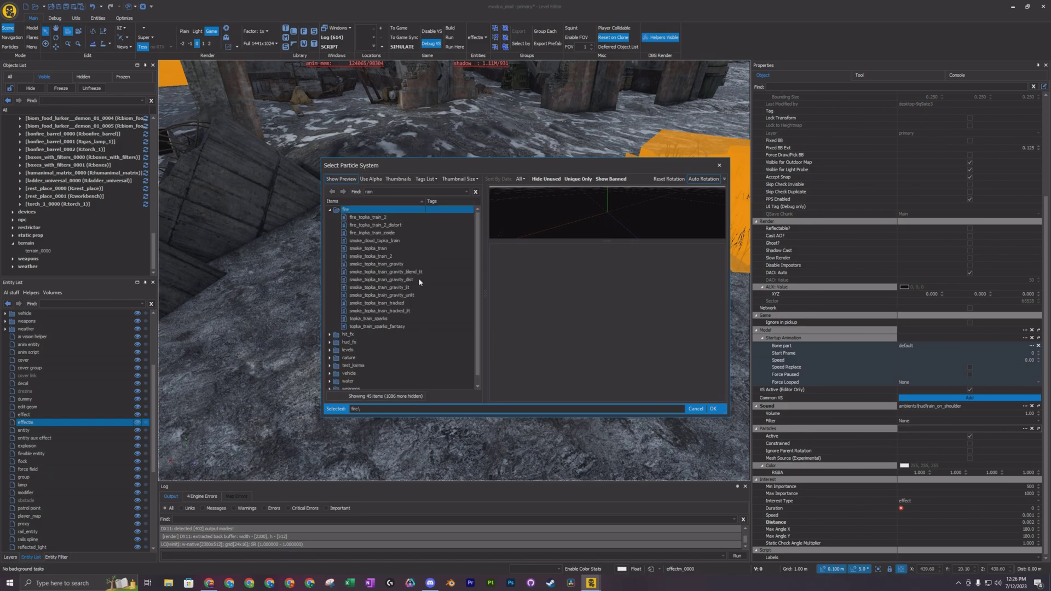
click(330, 342)
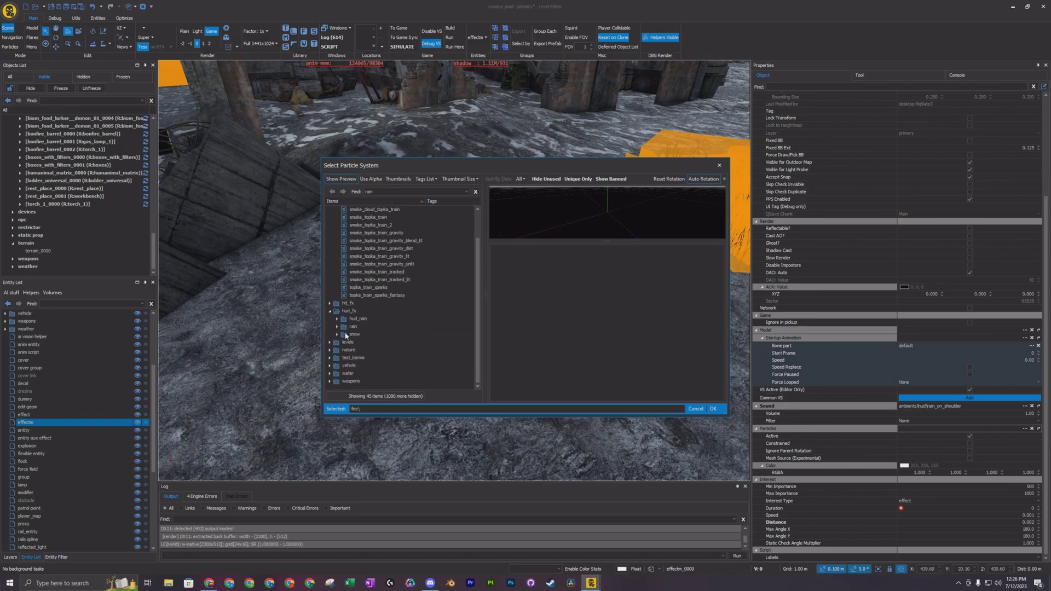
scroll(386, 344, down, 2)
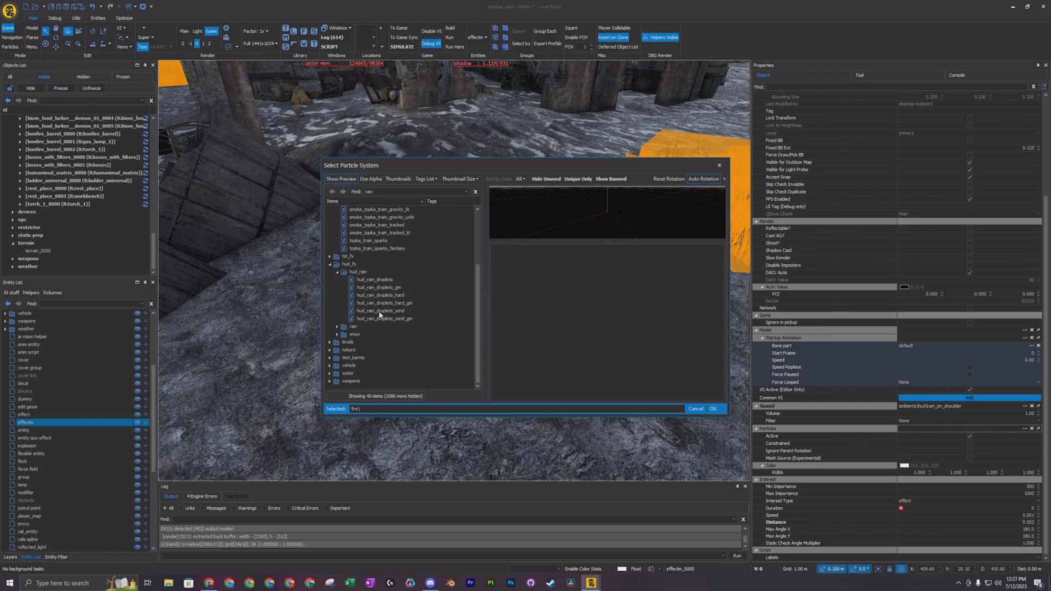
click(393, 296)
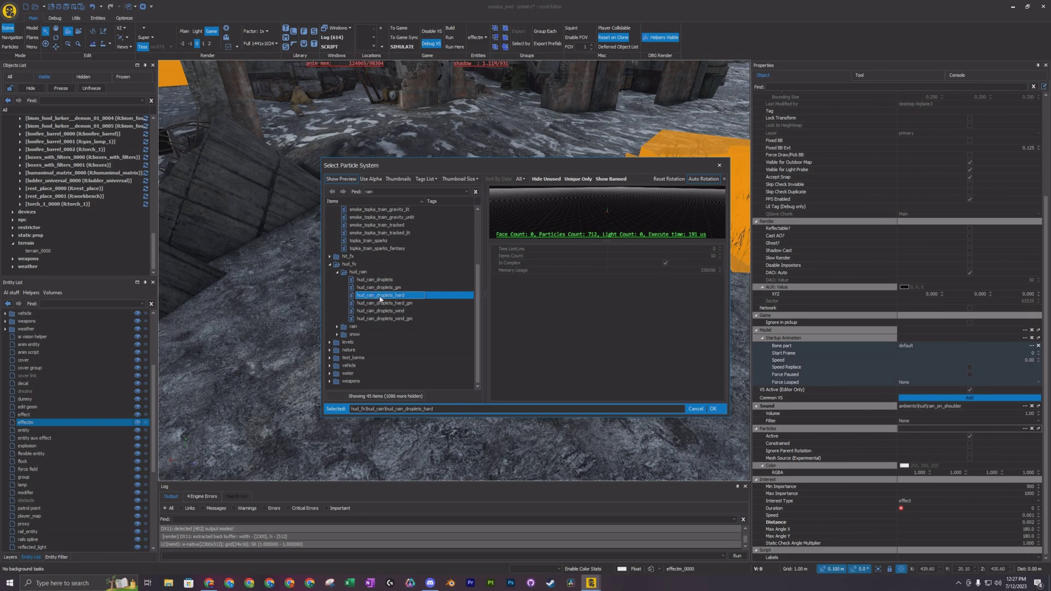
click(712, 409)
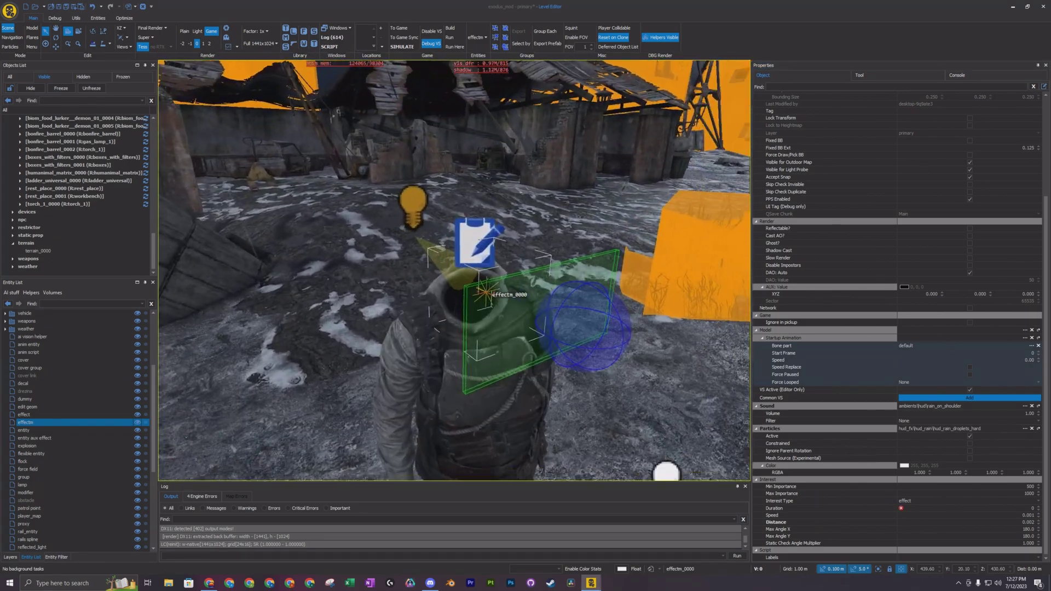
Run the level in game mode, move and look around to check the rain effect, and return to the editor
right_drag(550, 256, 623, 265)
right_drag(549, 257, 545, 281)
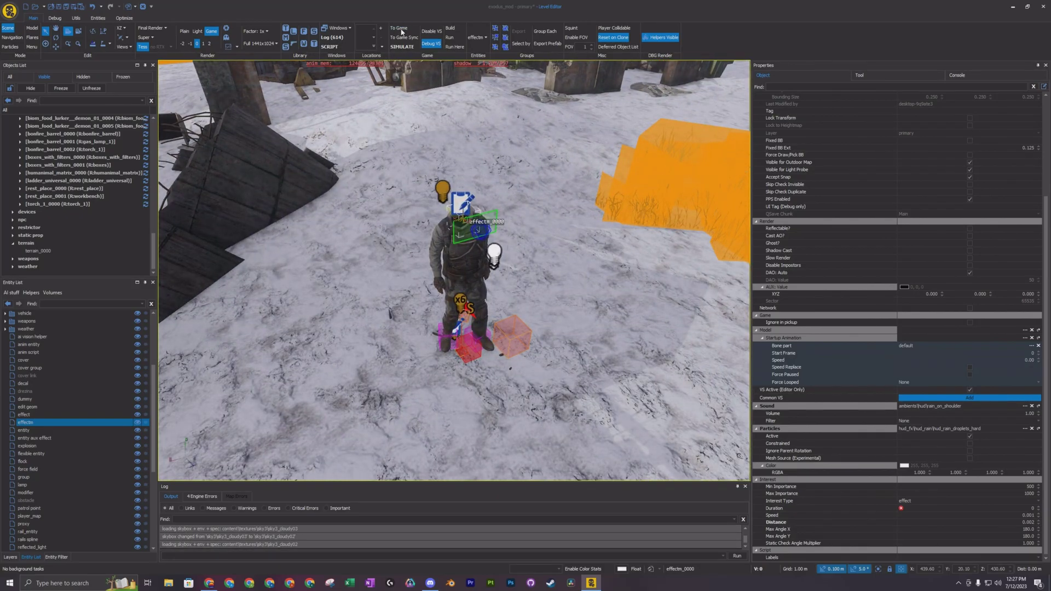
click(402, 29)
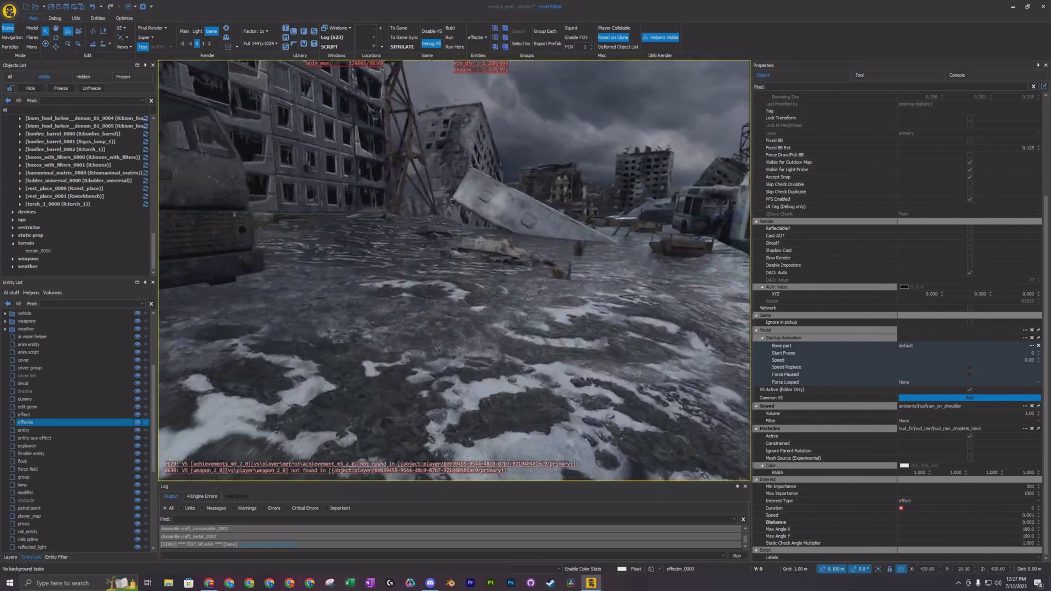
key(w)
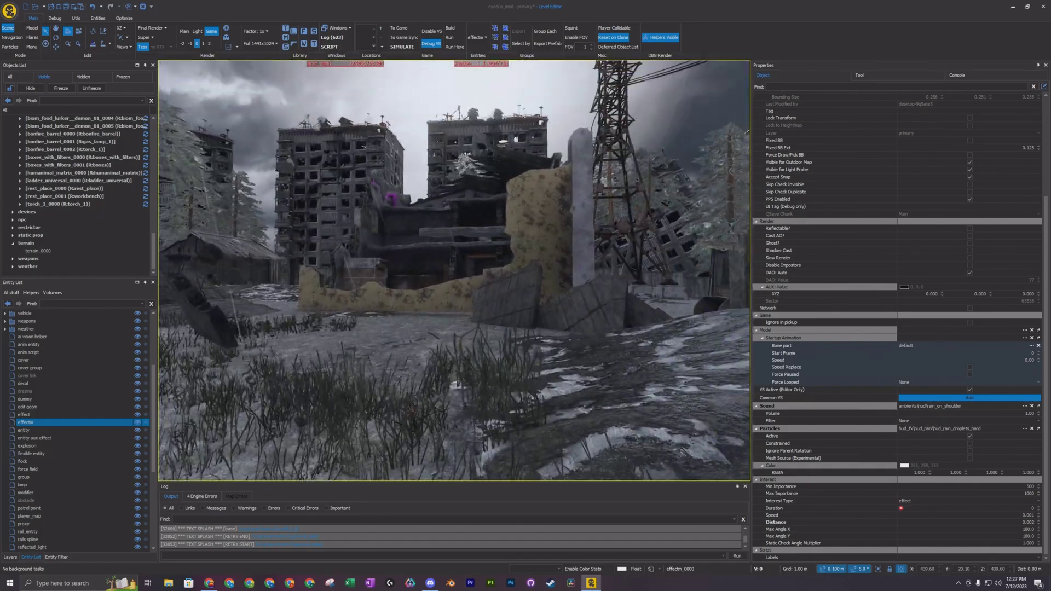
right_drag(454, 270, 649, 222)
key(g)
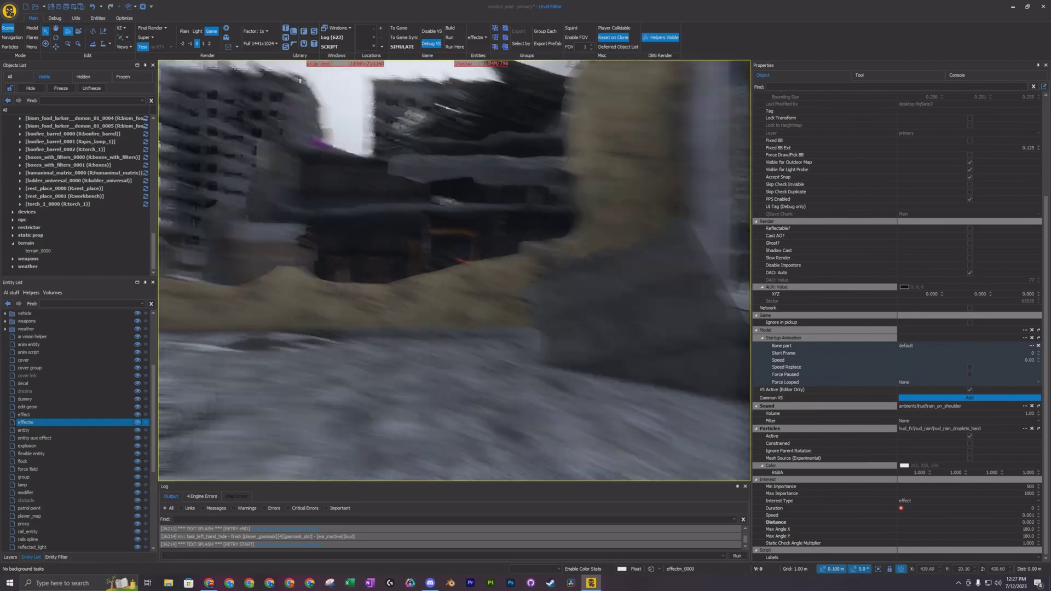
key(Escape)
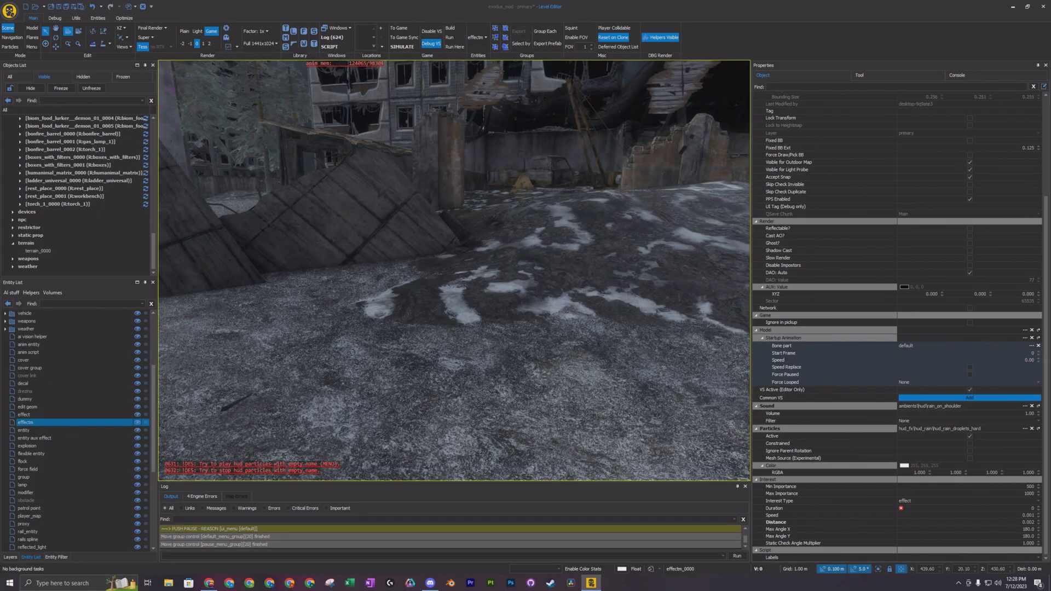
key(Escape)
click(572, 299)
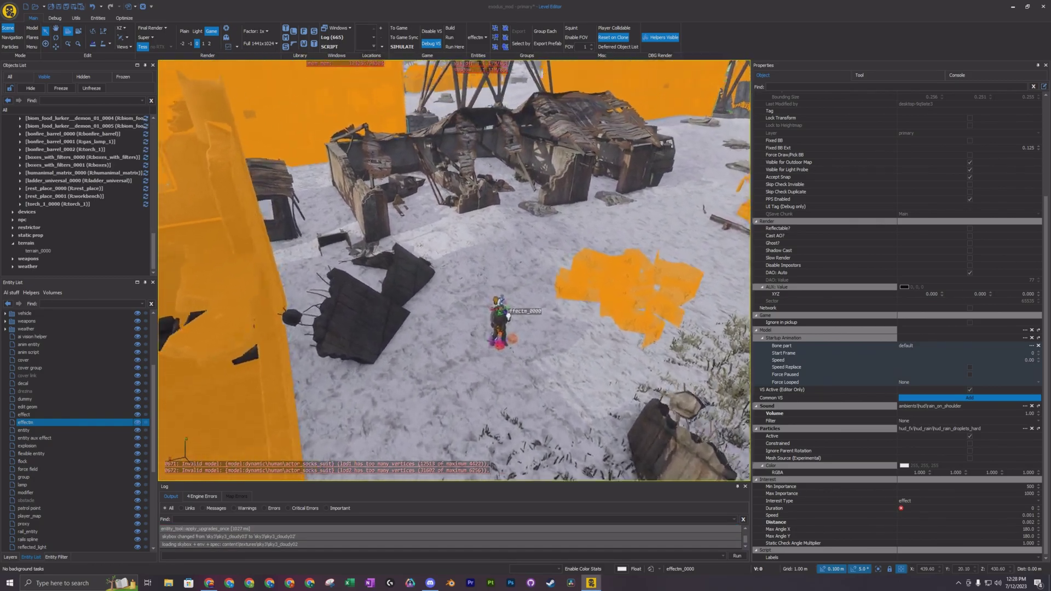
right_drag(573, 299, 715, 304)
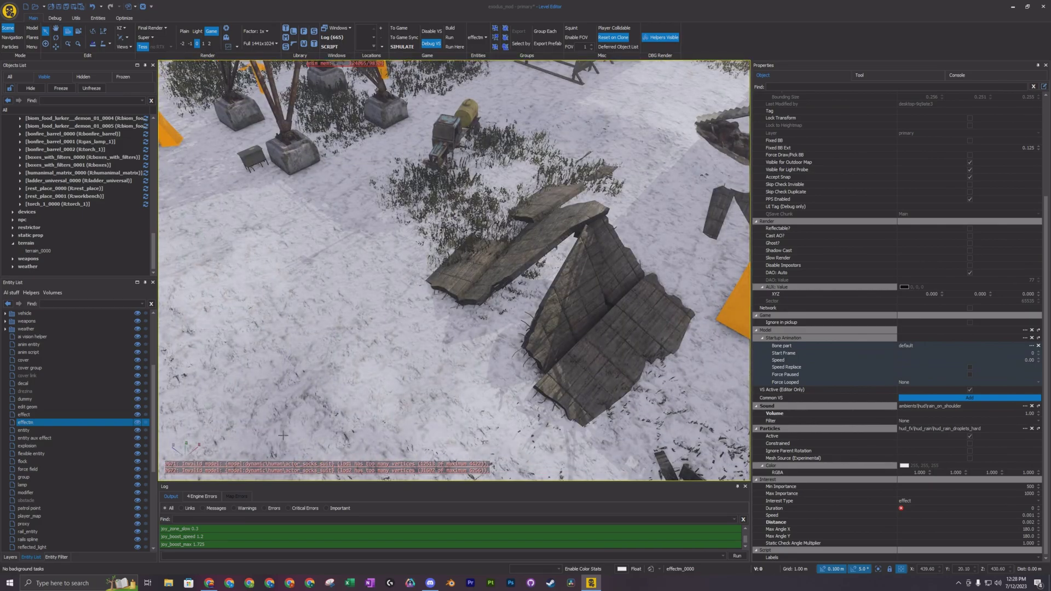
Place a new restrictor entity on the snowy ground beside the collapsed wooden panels, near the orange-highlighted building
scroll(45, 511, down, 7)
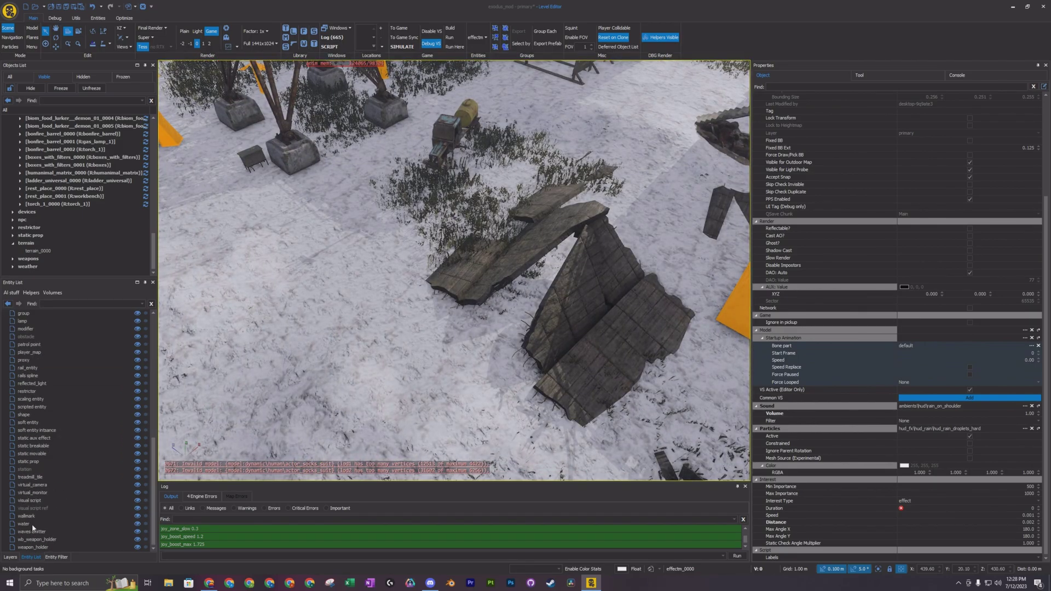
scroll(55, 427, up, 1)
click(33, 414)
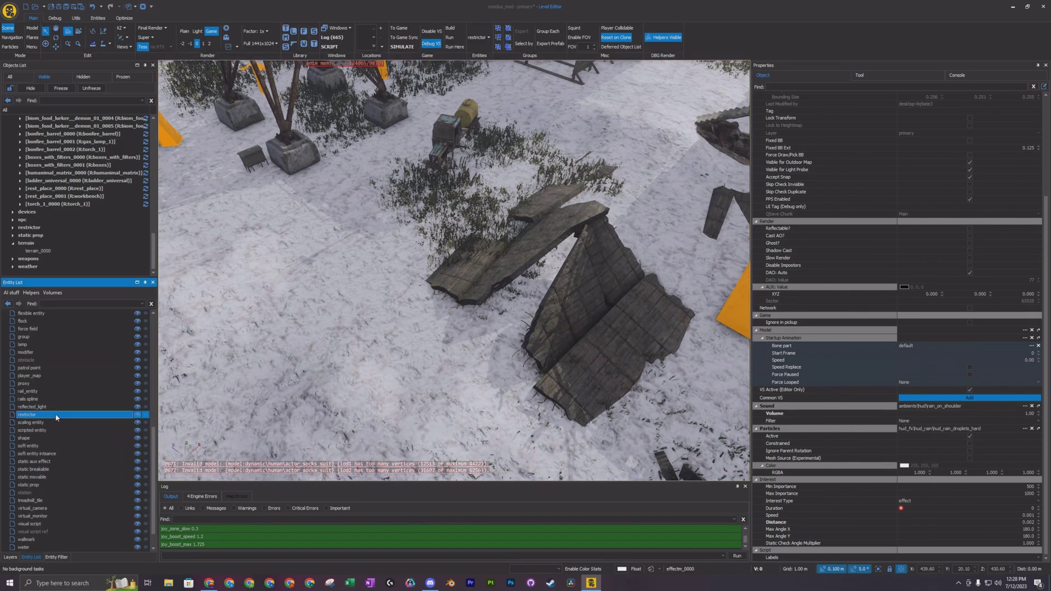
click(517, 406)
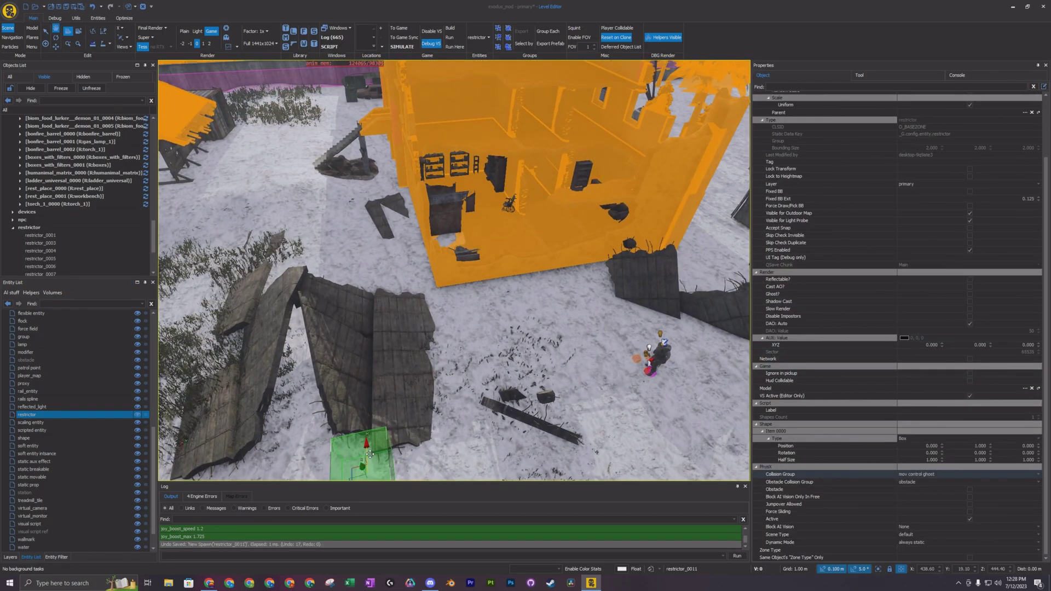
Move the restrictor to the orange-highlighted building and stretch its box around the building's base to about 32.3 by 21.2 m
drag(385, 289, 738, 249)
key(r)
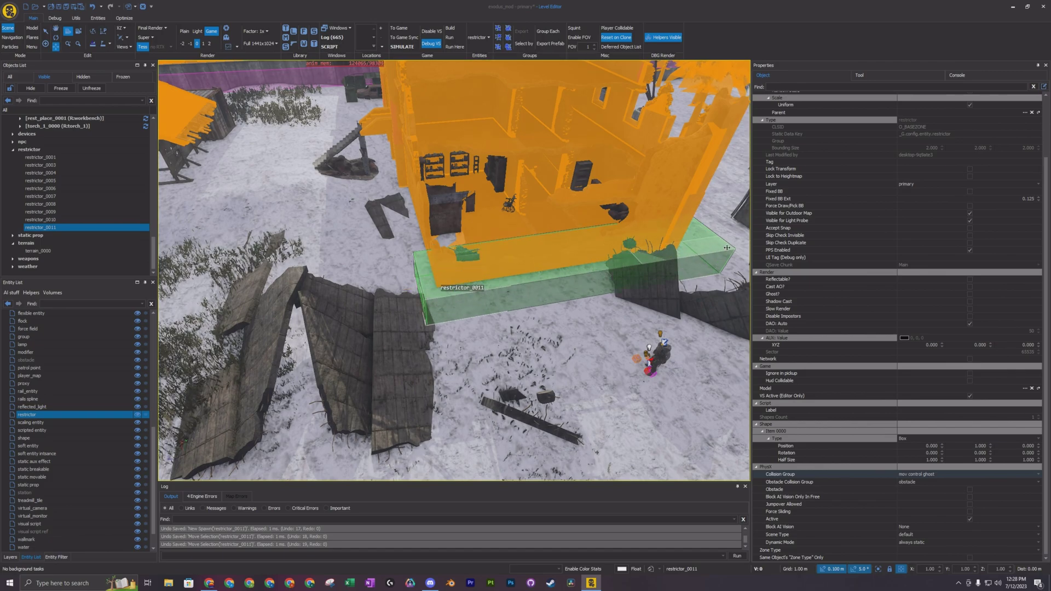
drag(416, 250, 360, 109)
right_drag(492, 426, 673, 326)
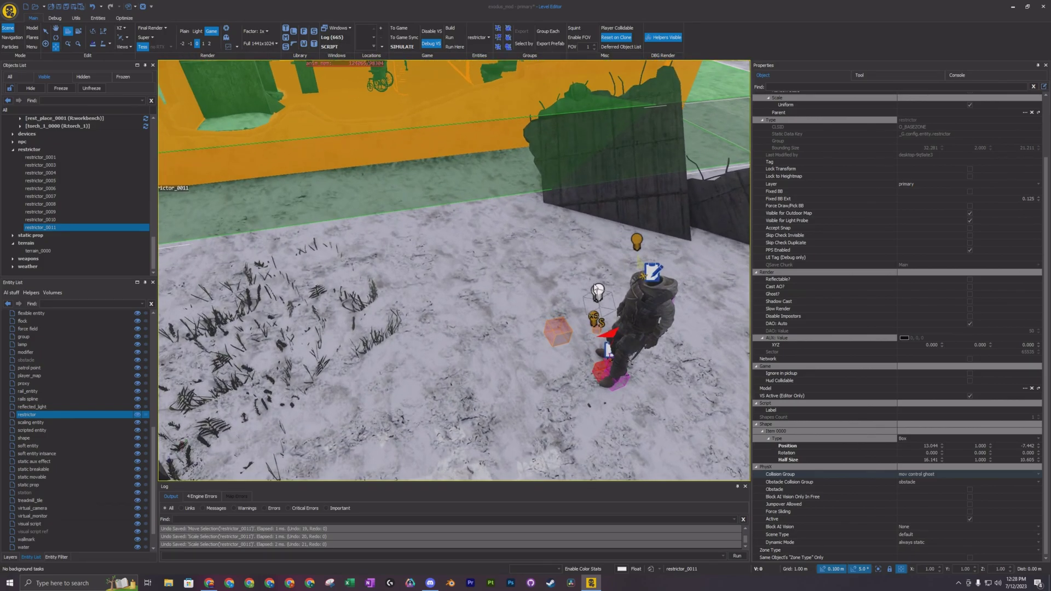
right_drag(646, 400, 466, 411)
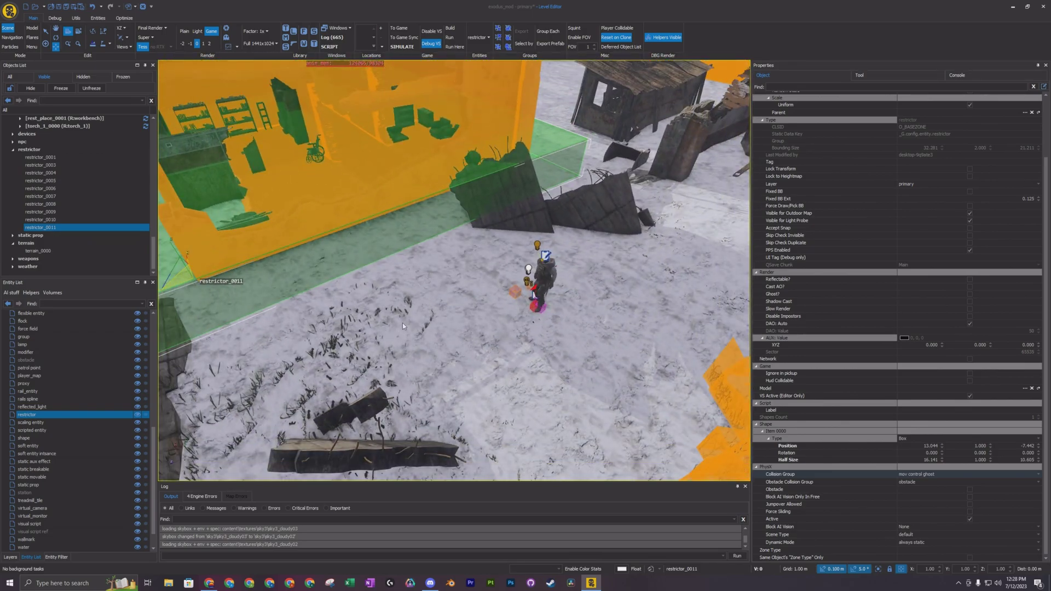
right_drag(402, 323, 487, 323)
key(q)
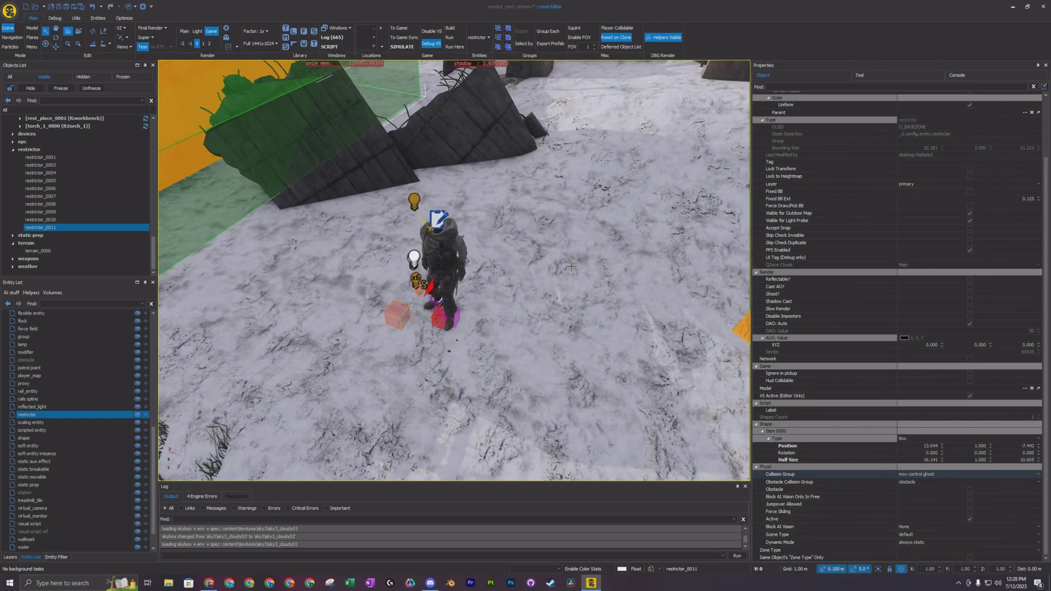